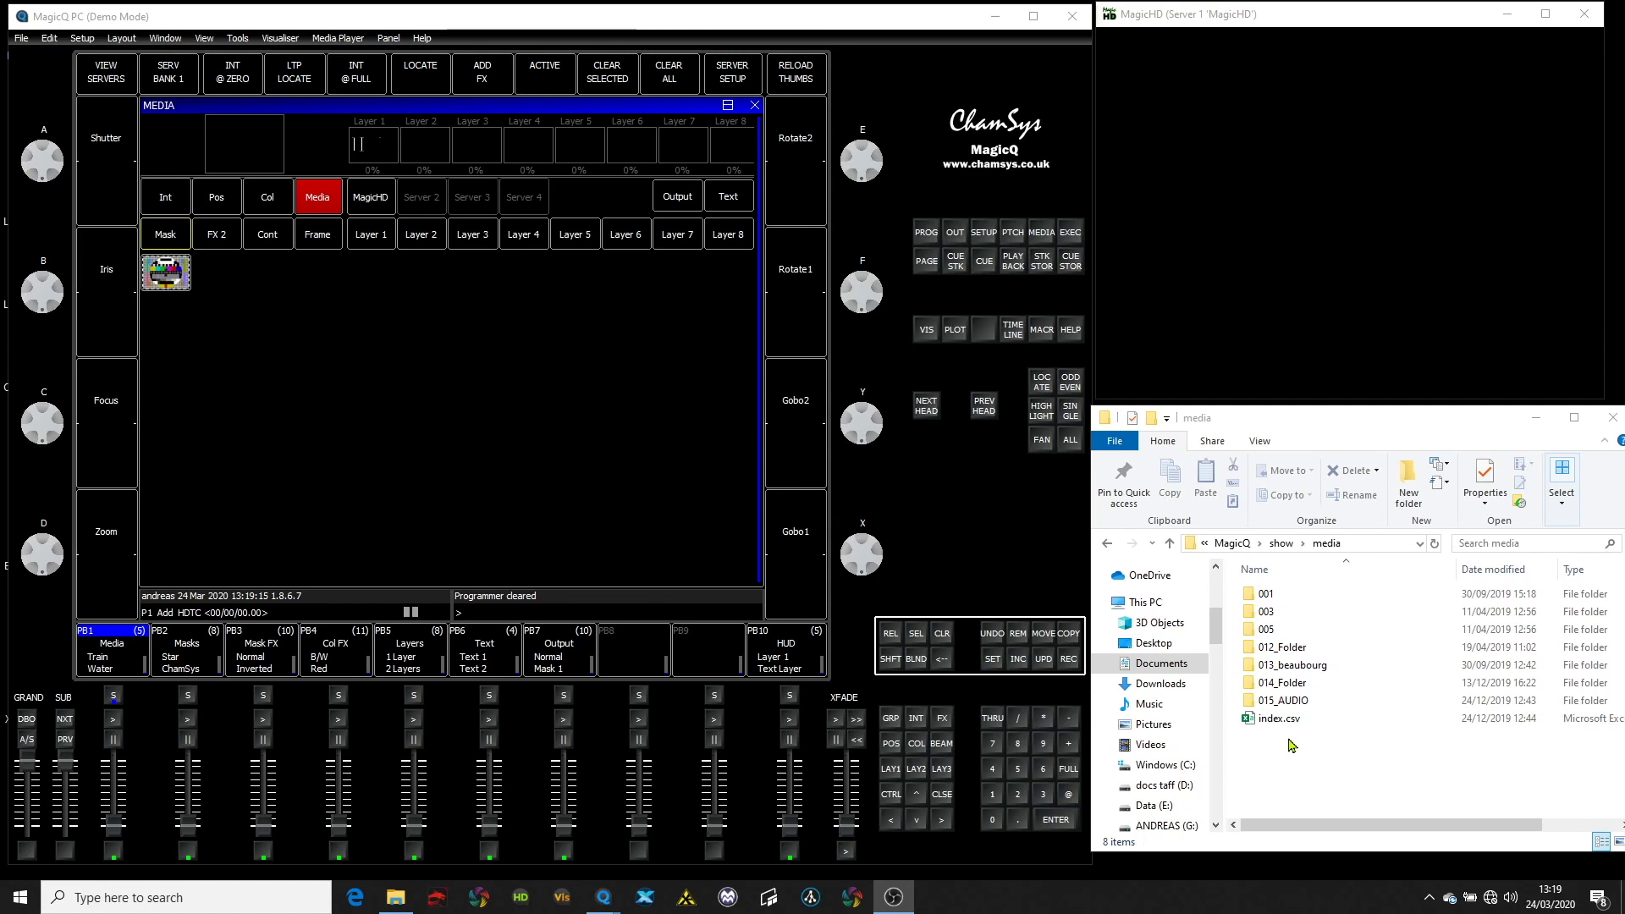
Browse to Documents > MagicQ > show > media and bring up the new-item menu.
click(1164, 670)
double_click(1283, 709)
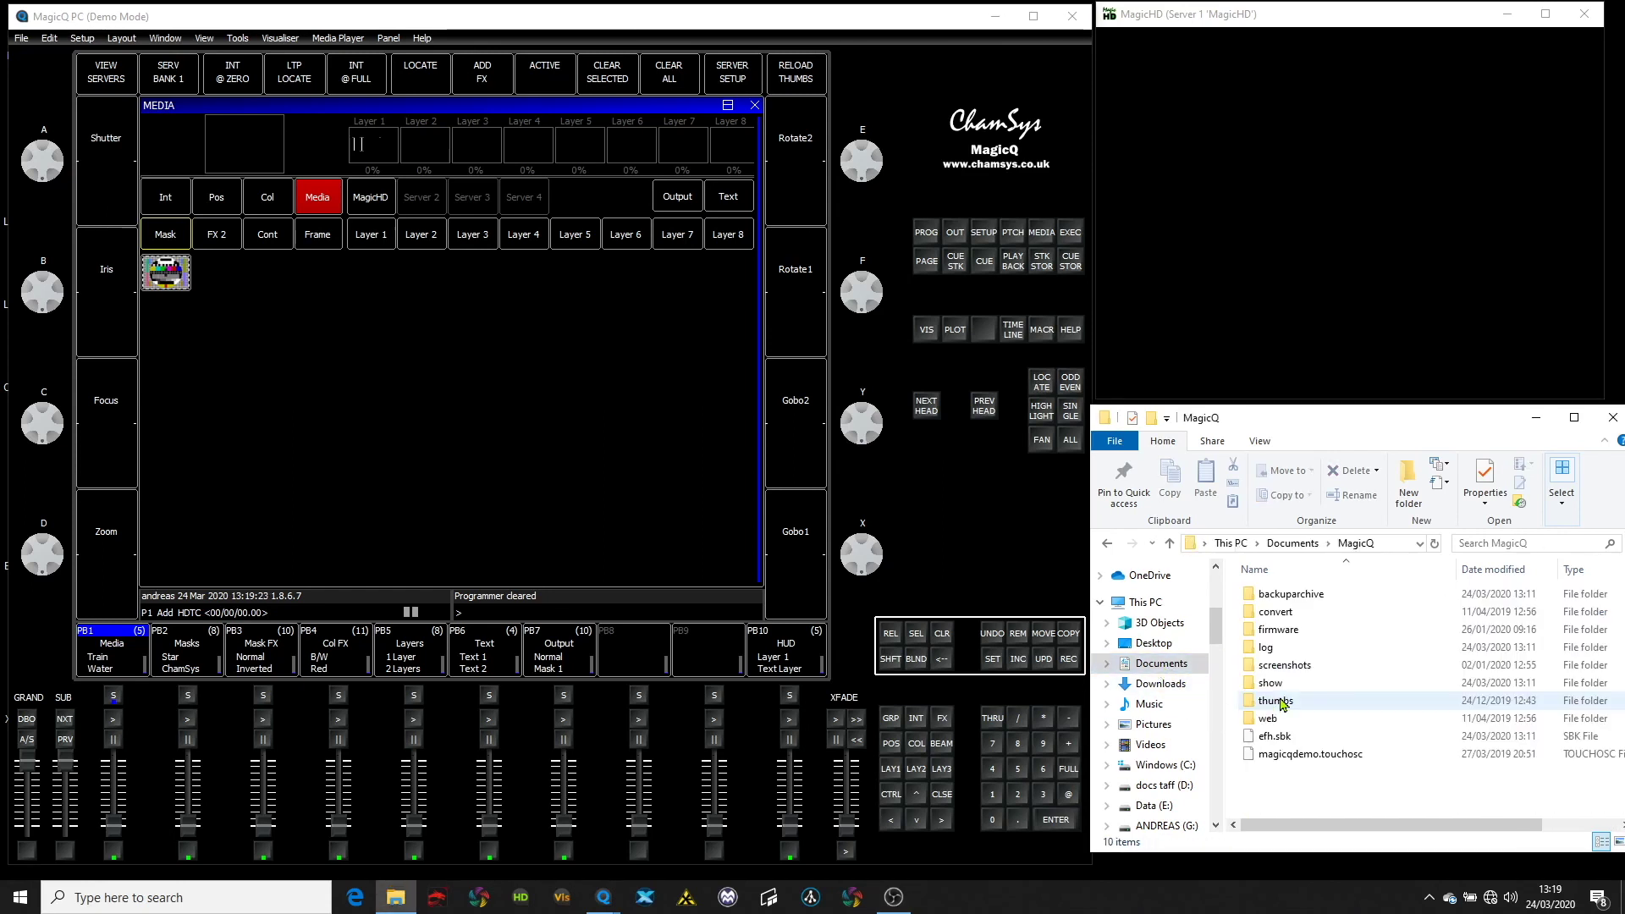
double_click(1273, 683)
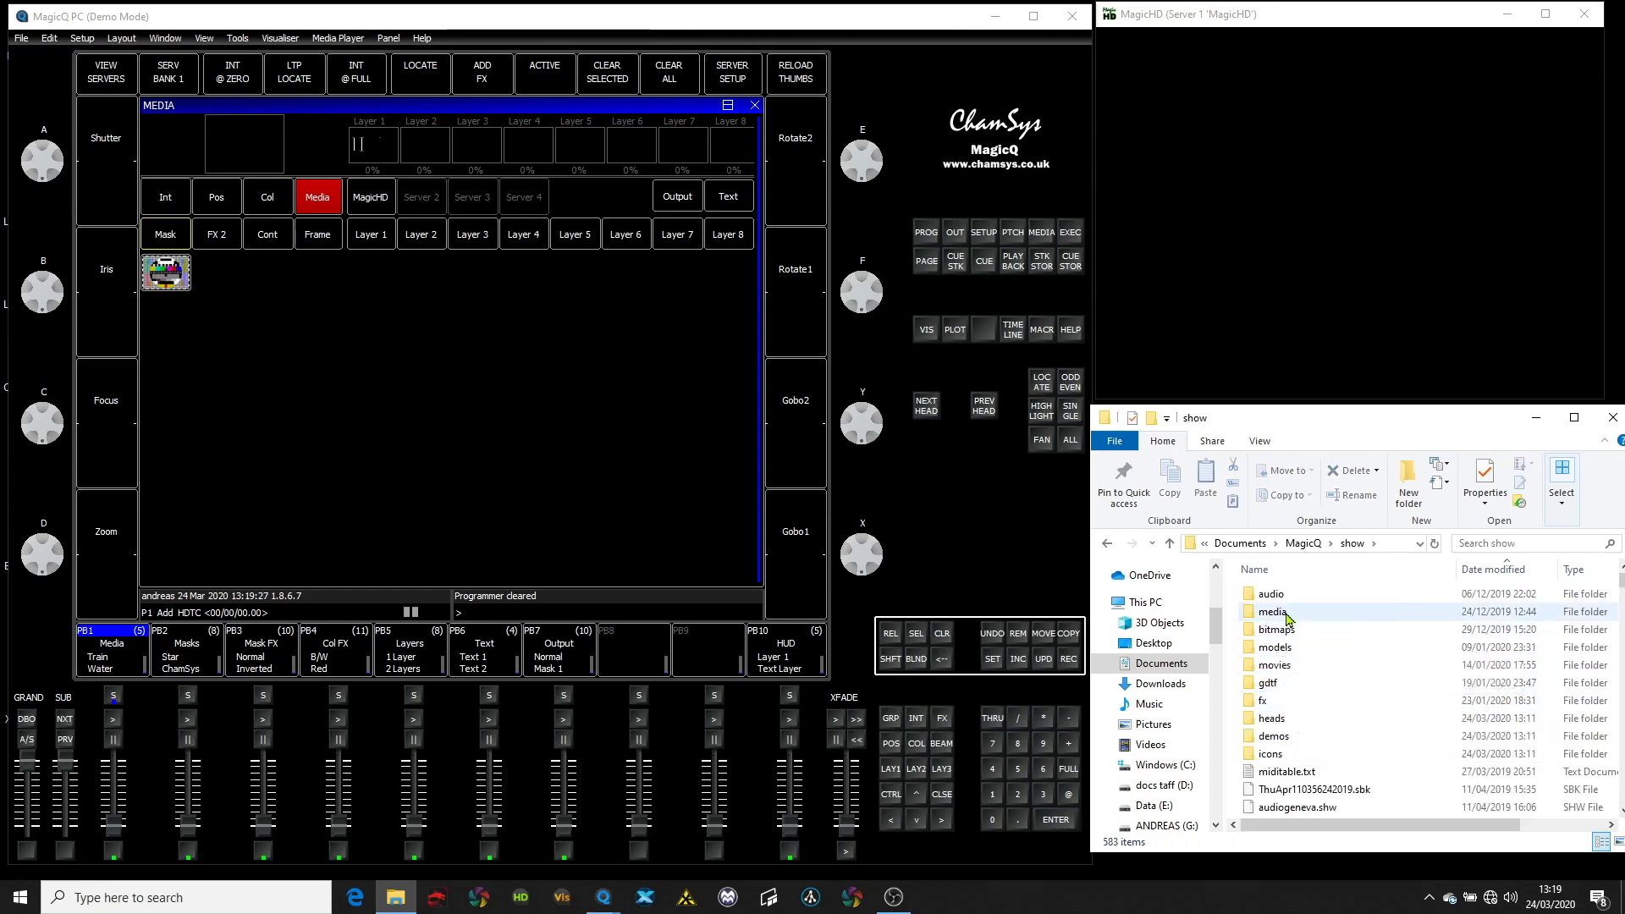
double_click(1276, 612)
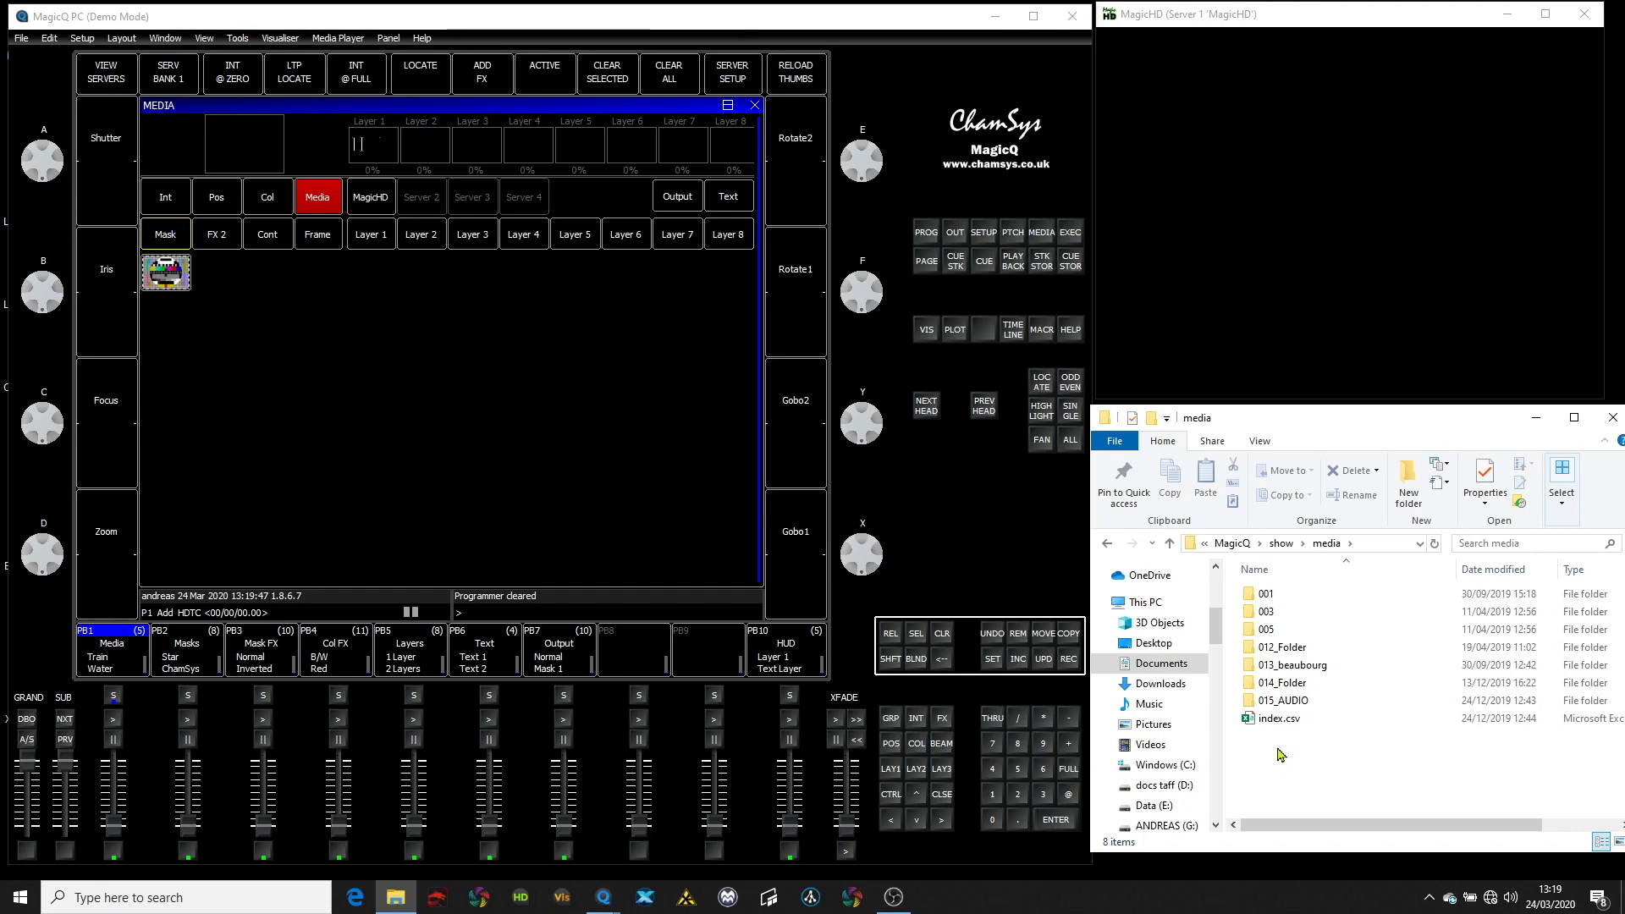
right_click(1279, 754)
mouse_move(1322, 709)
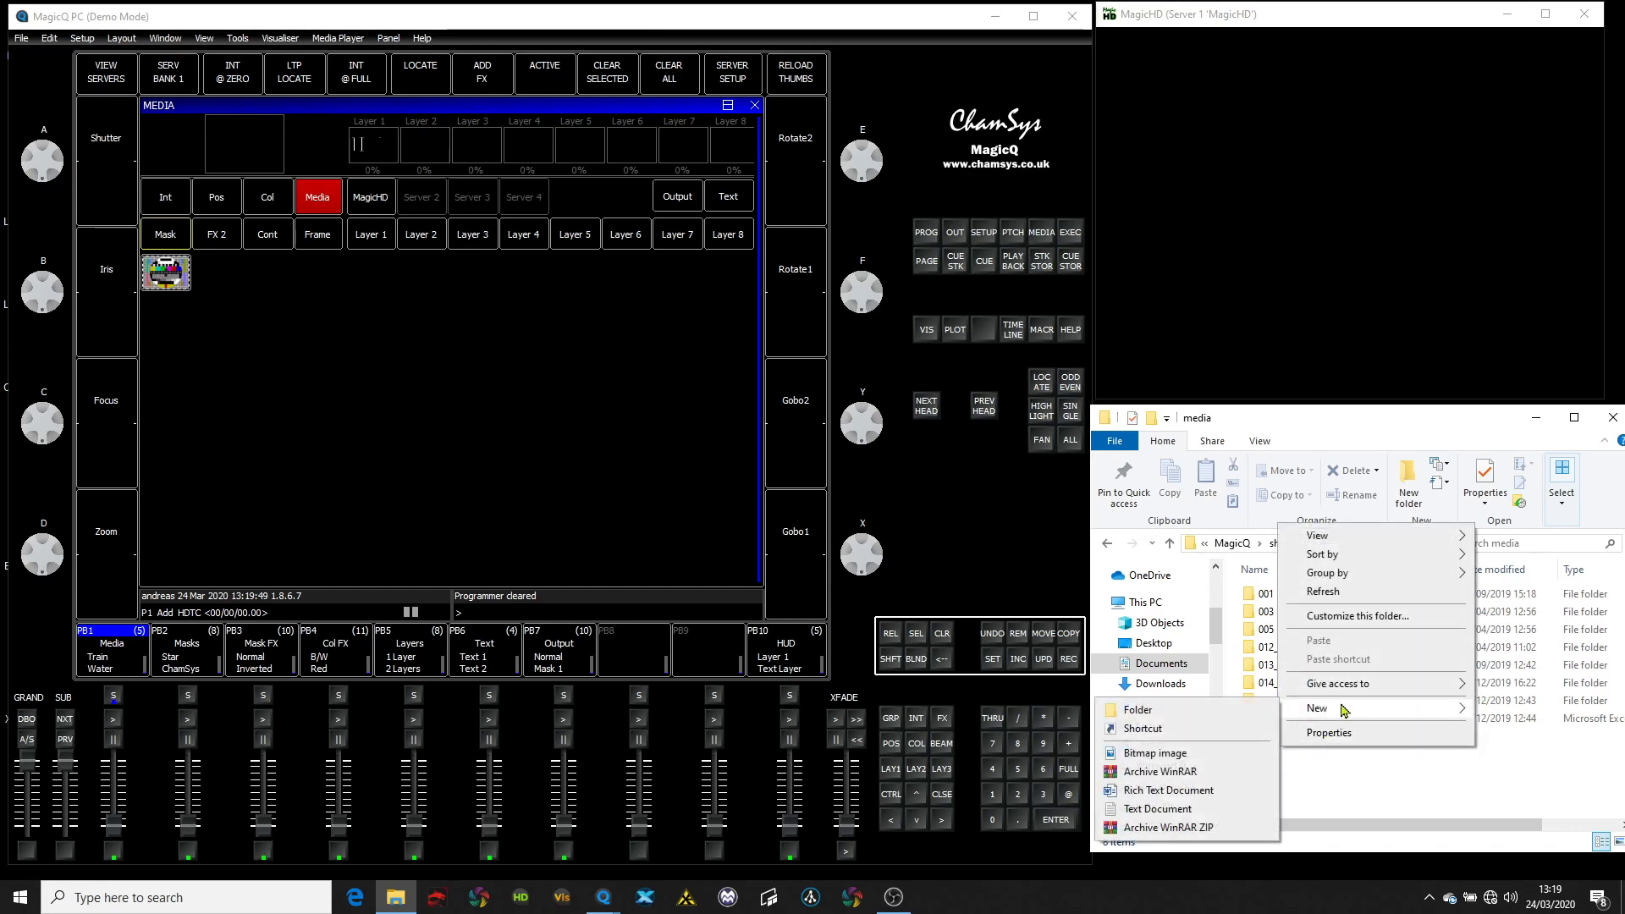
Add a new folder called 016_test in media and open it.
click(1138, 709)
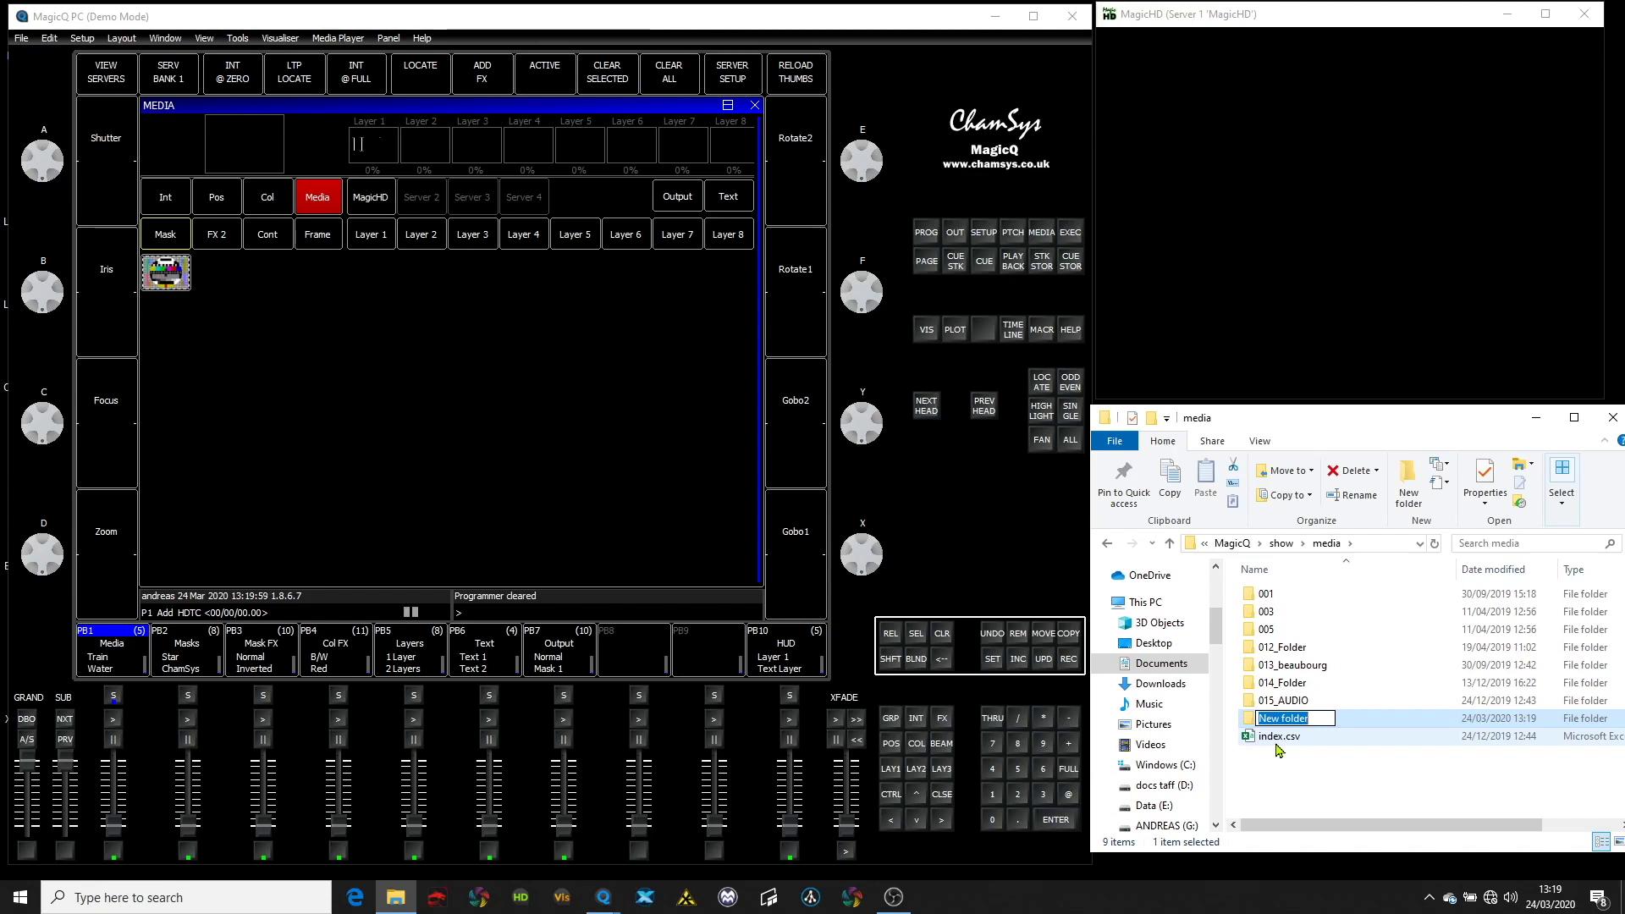
text(016)
text(_)
text(test)
key(Return)
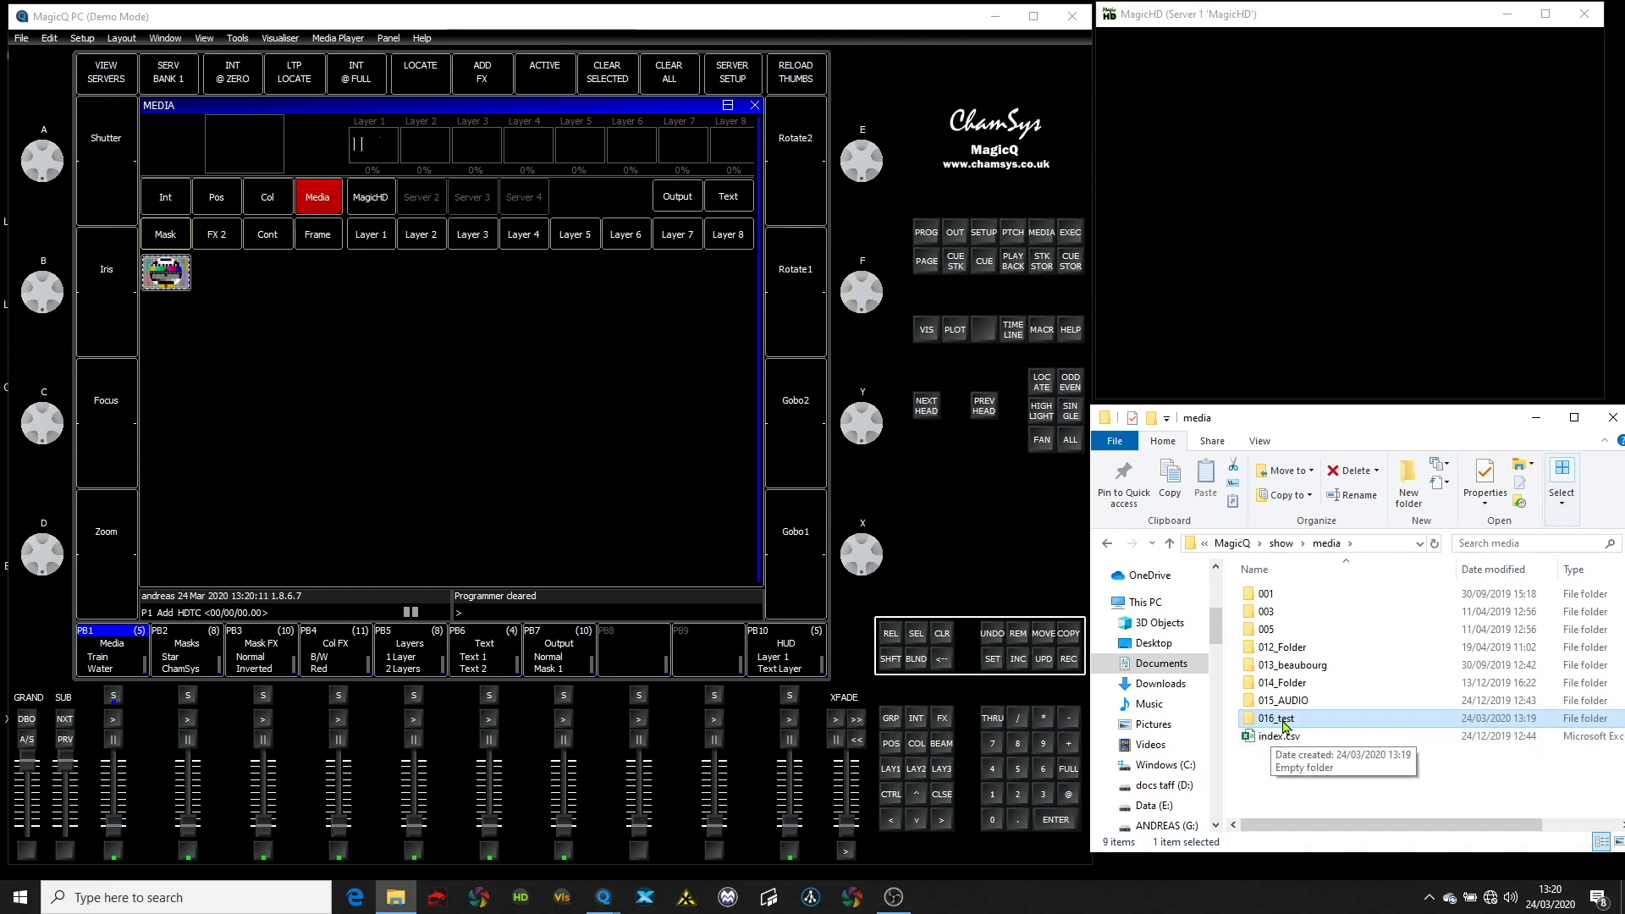
double_click(1281, 720)
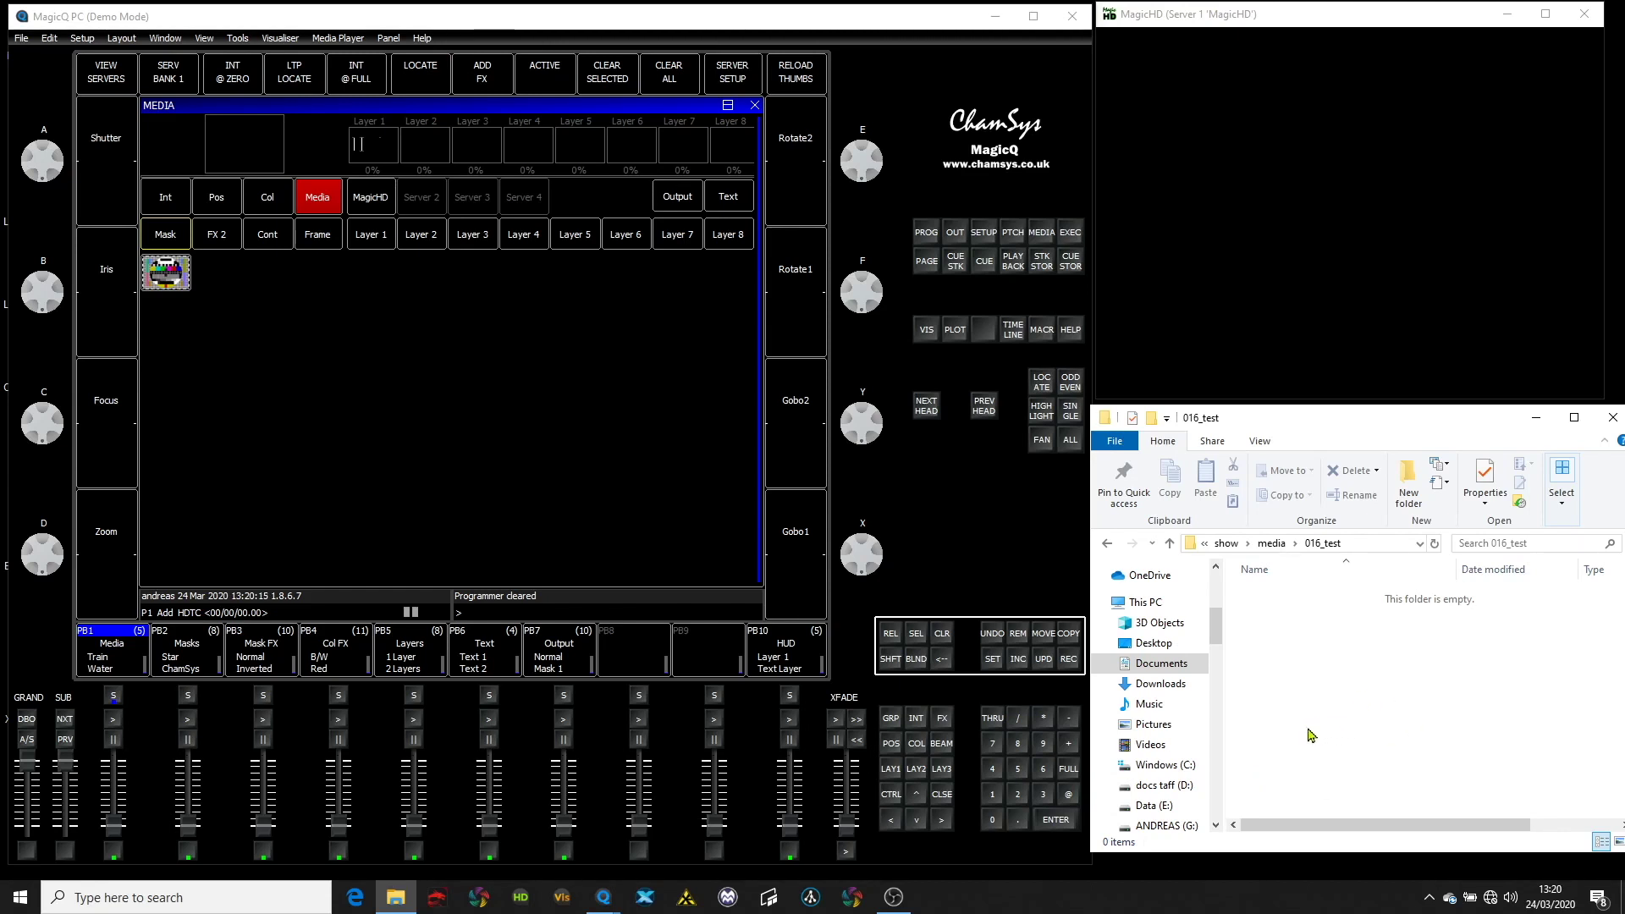
scroll(1182, 764, down, 1)
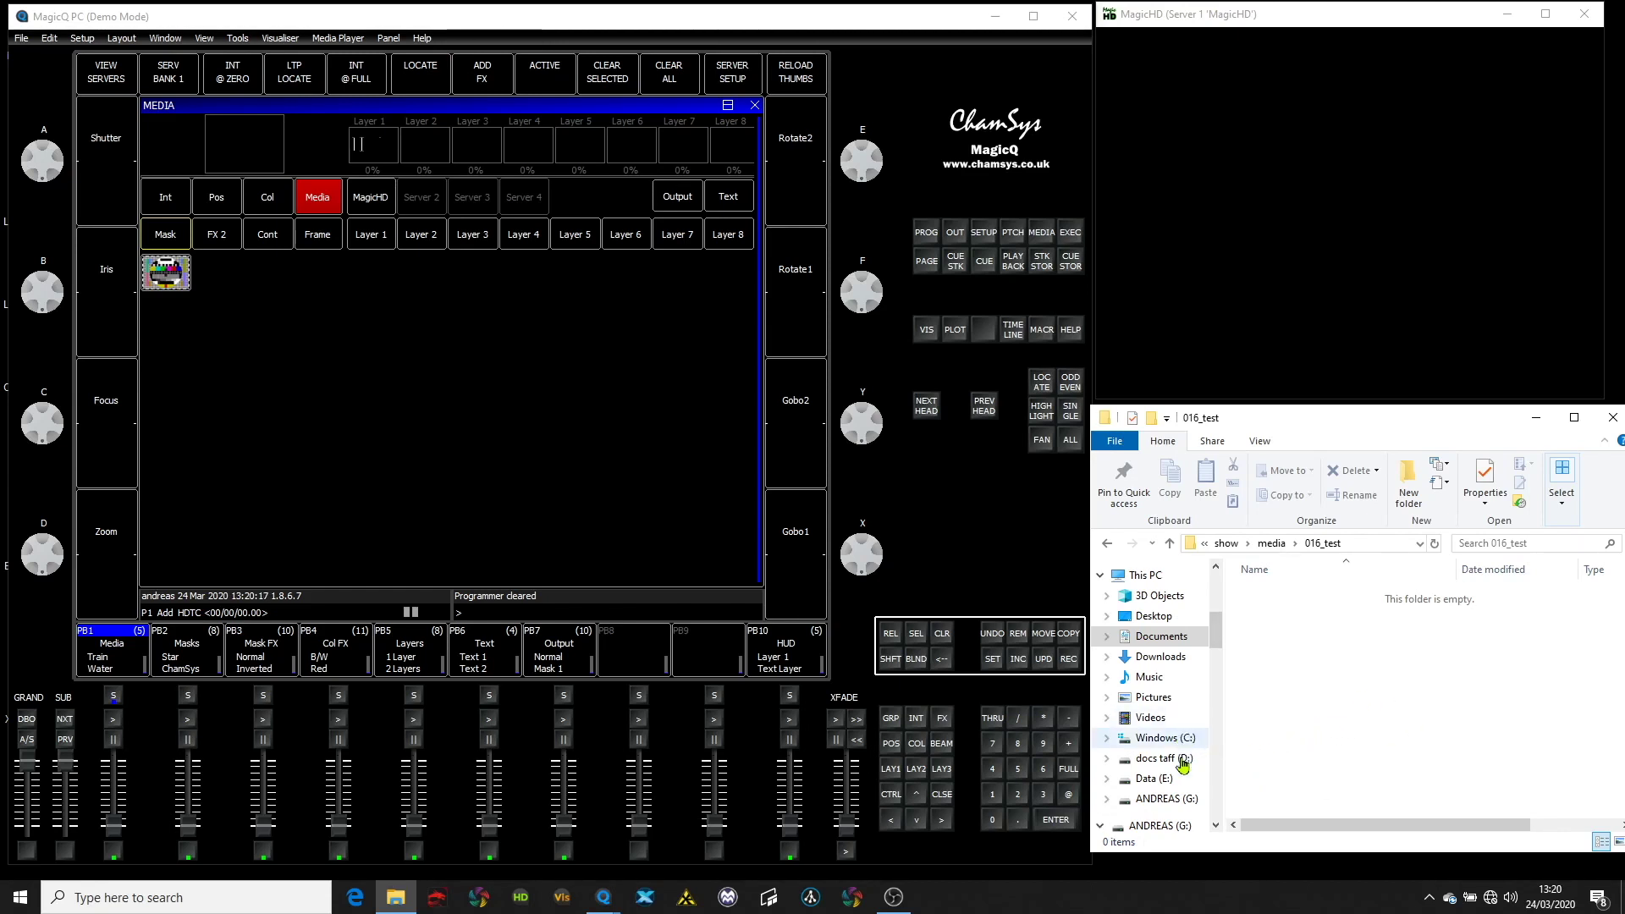
scroll(1172, 764, down, 1)
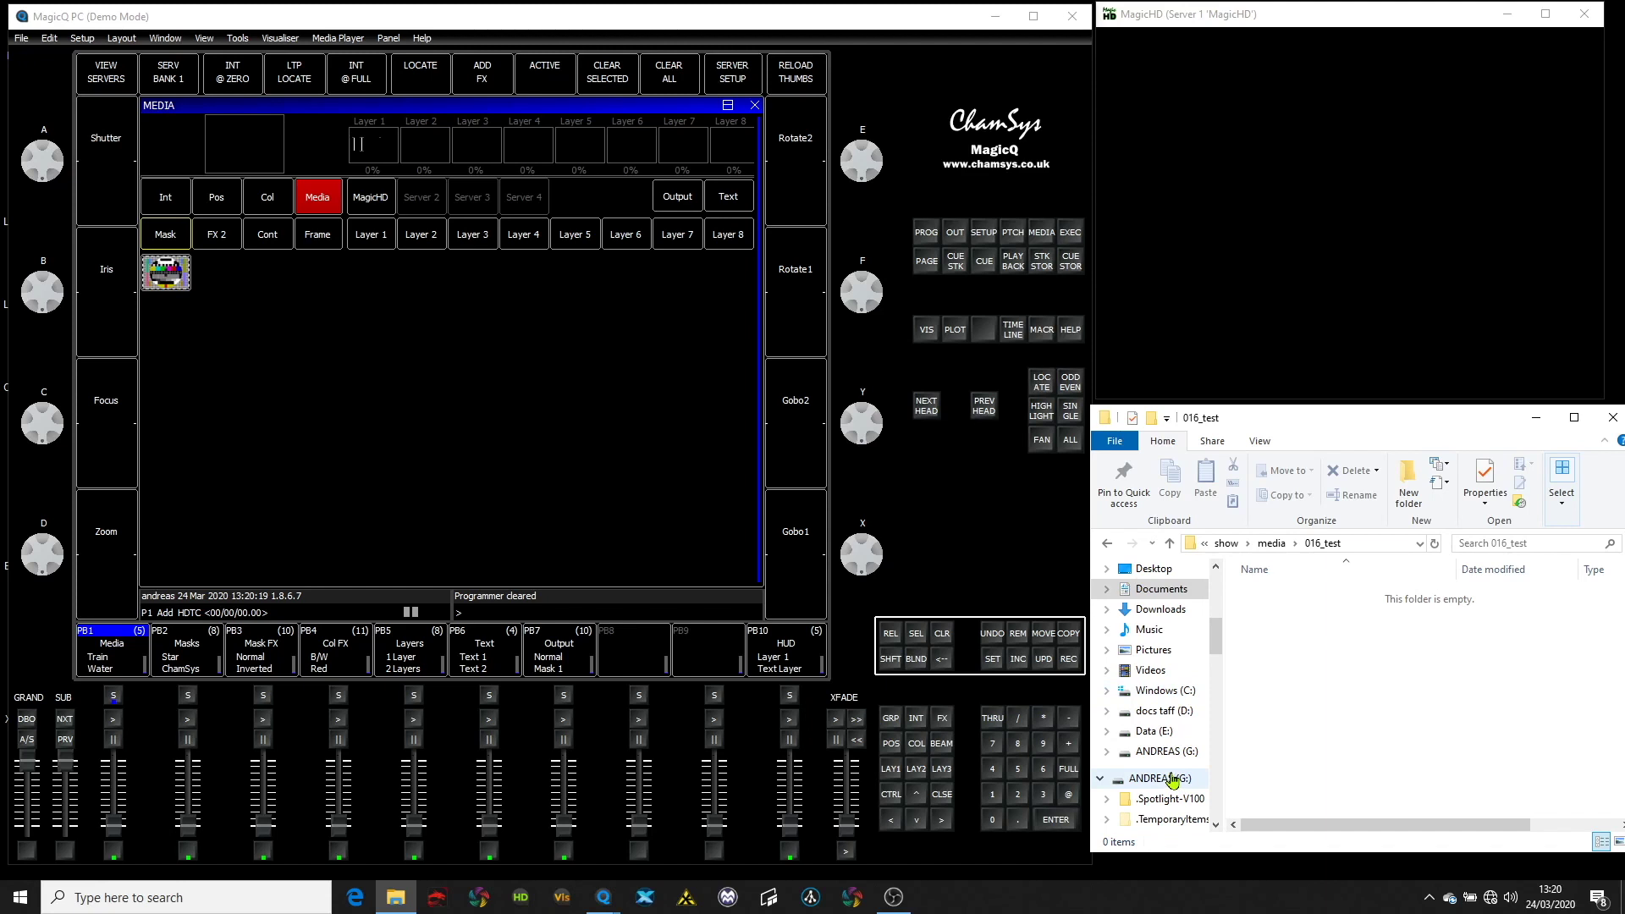
Copy Expand Palette.mp4 from the ANDREAS (G:) drive.
click(1169, 783)
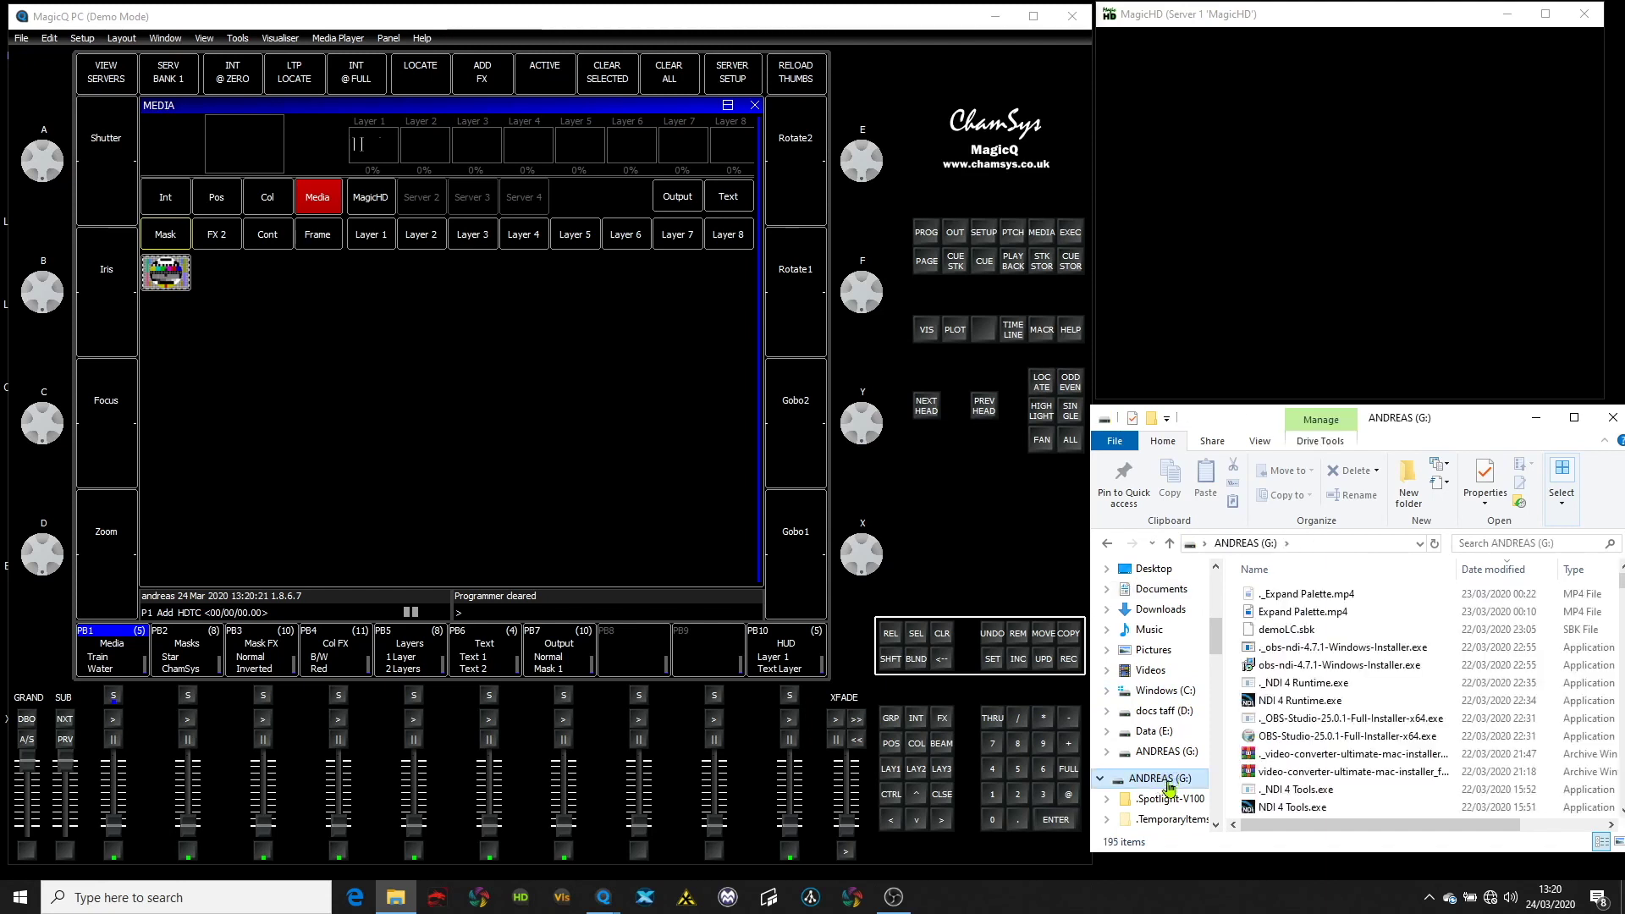
right_click(1295, 620)
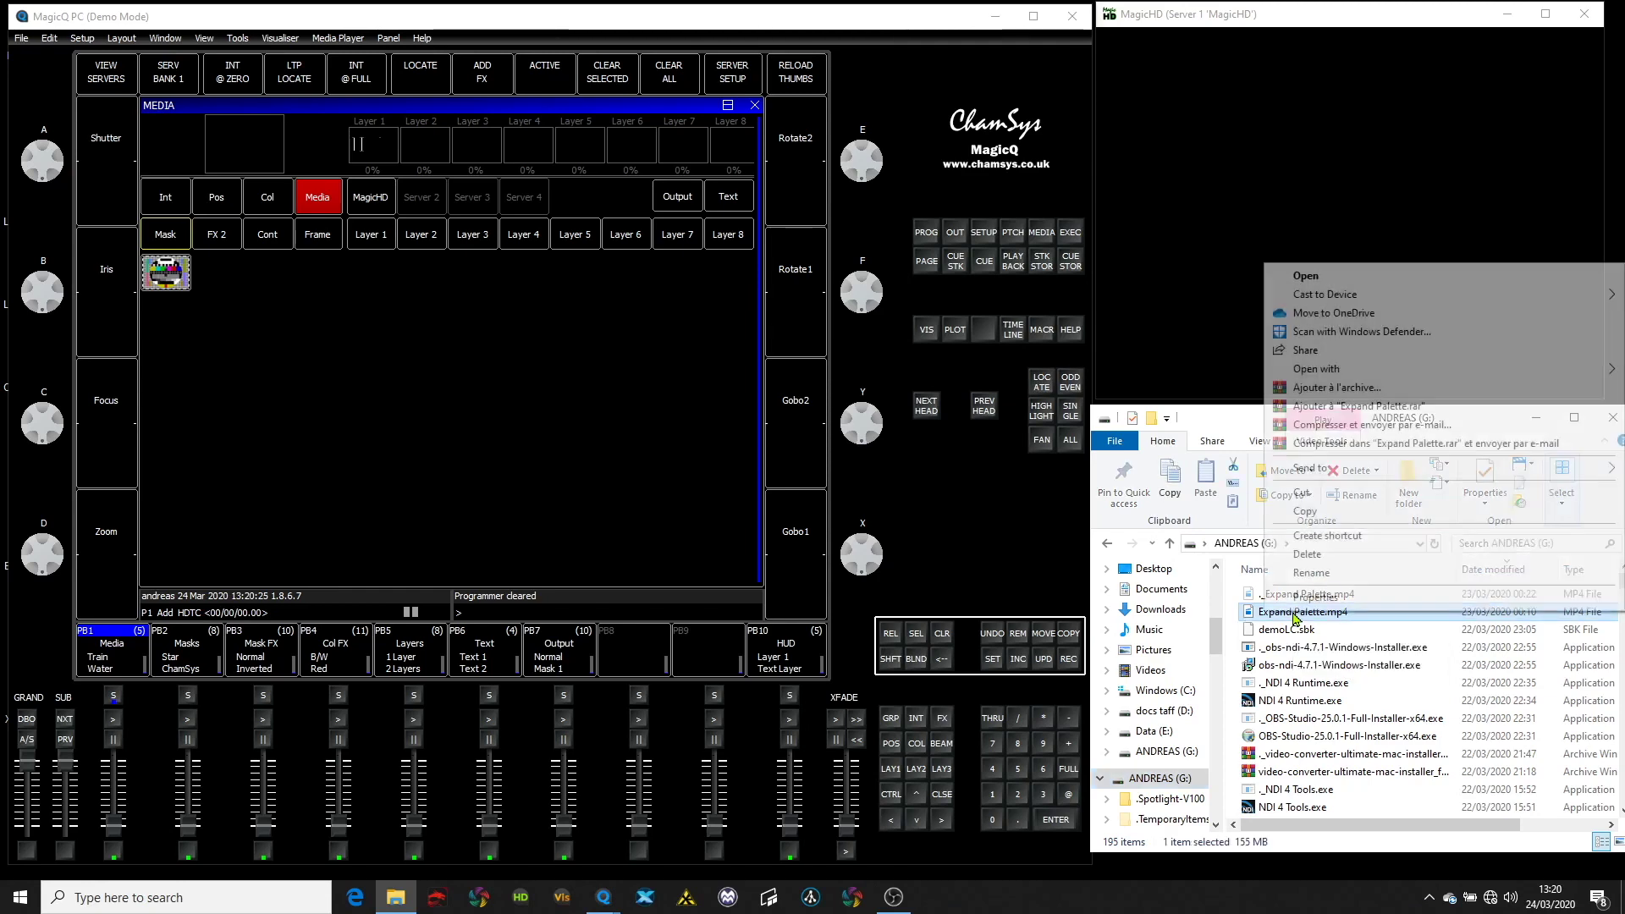
click(1326, 511)
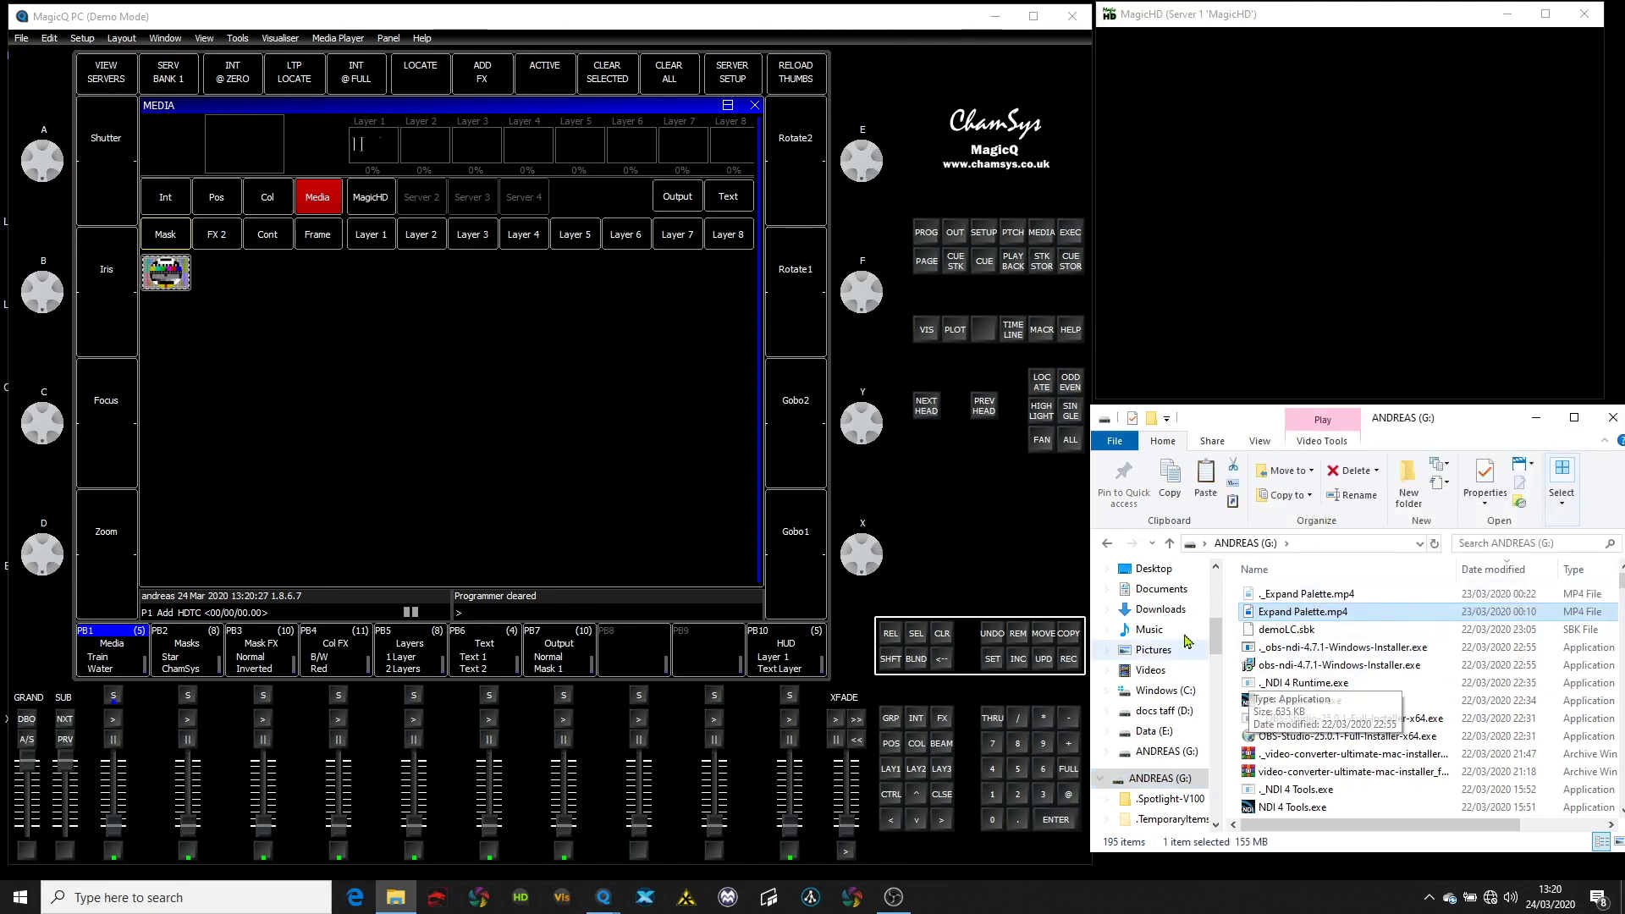
Return to Documents > MagicQ > show > media > 016_test.
click(1161, 589)
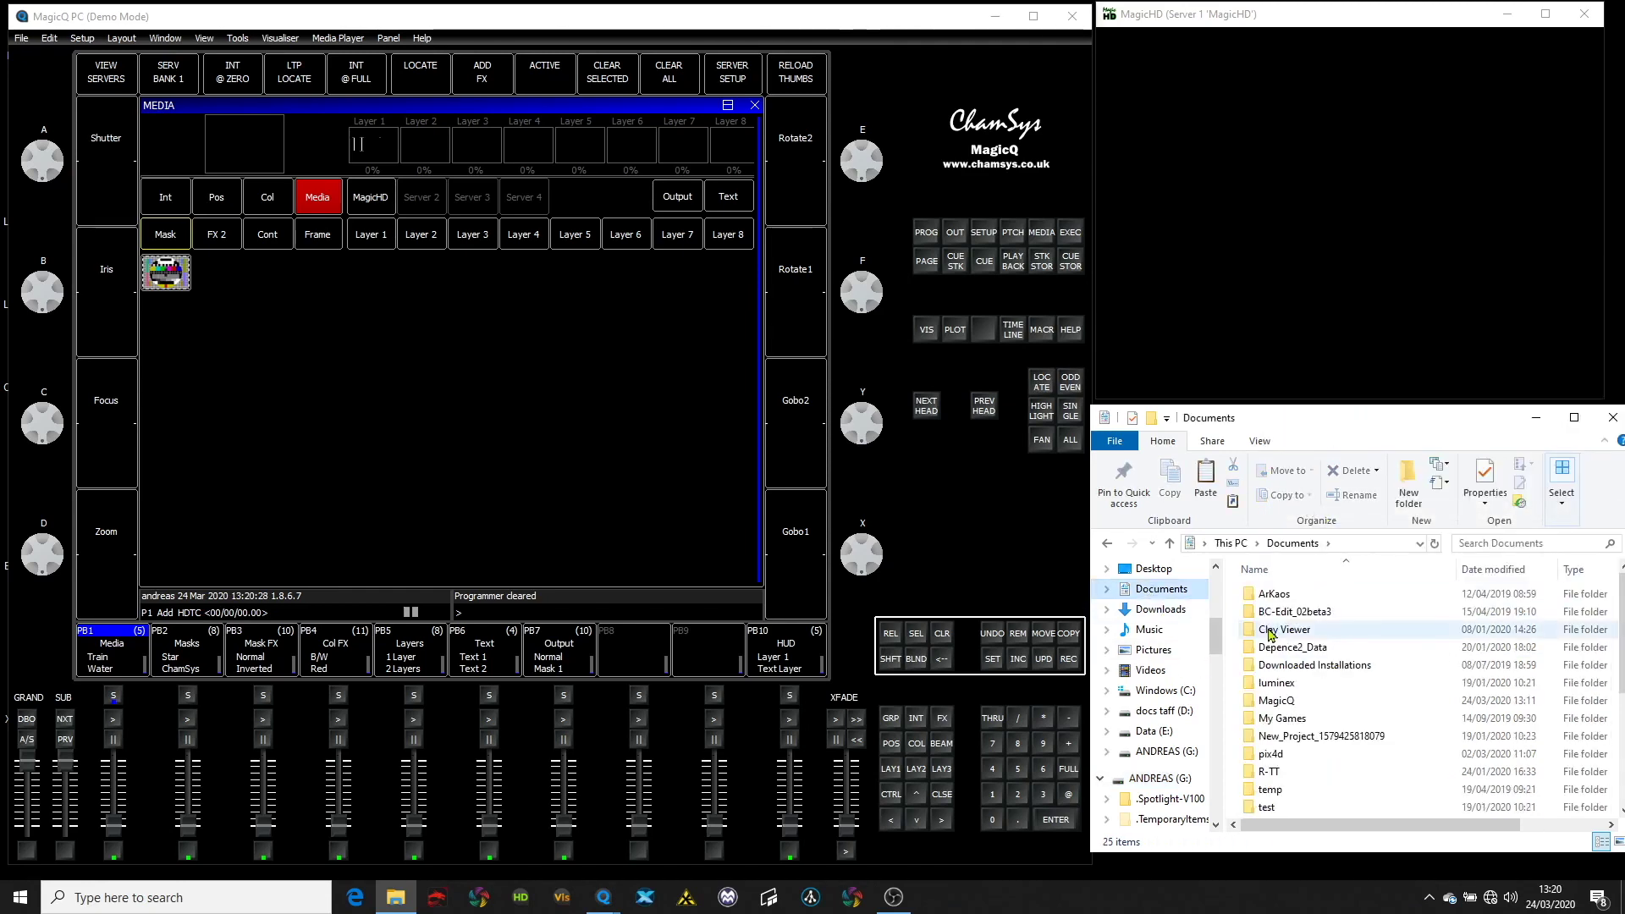
double_click(1276, 699)
double_click(1281, 684)
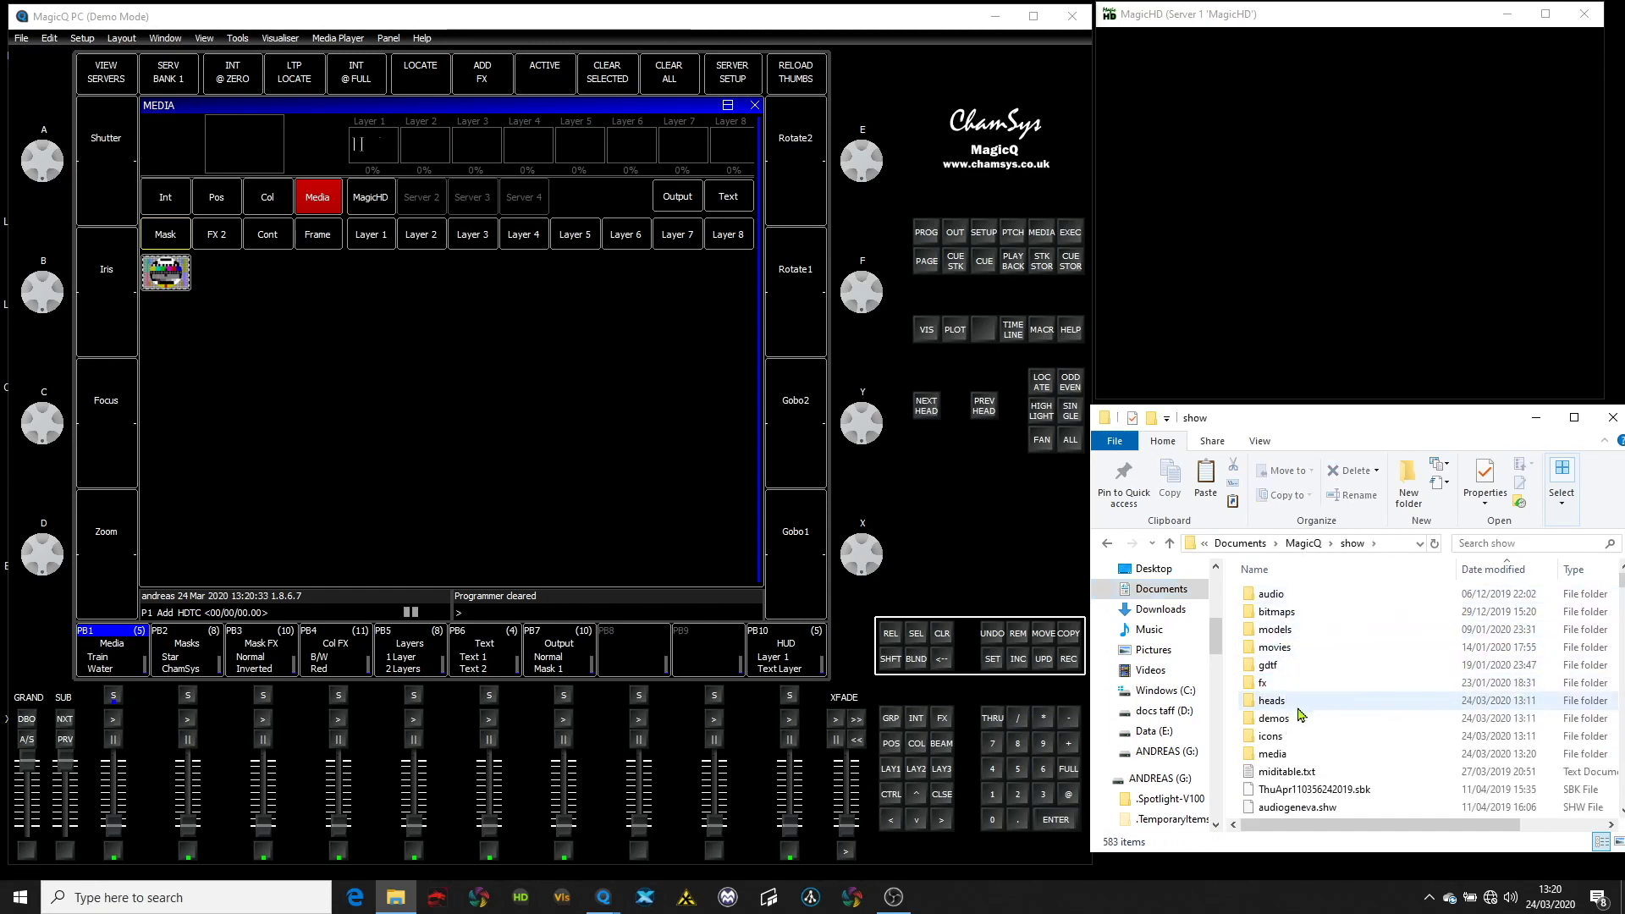
double_click(1270, 755)
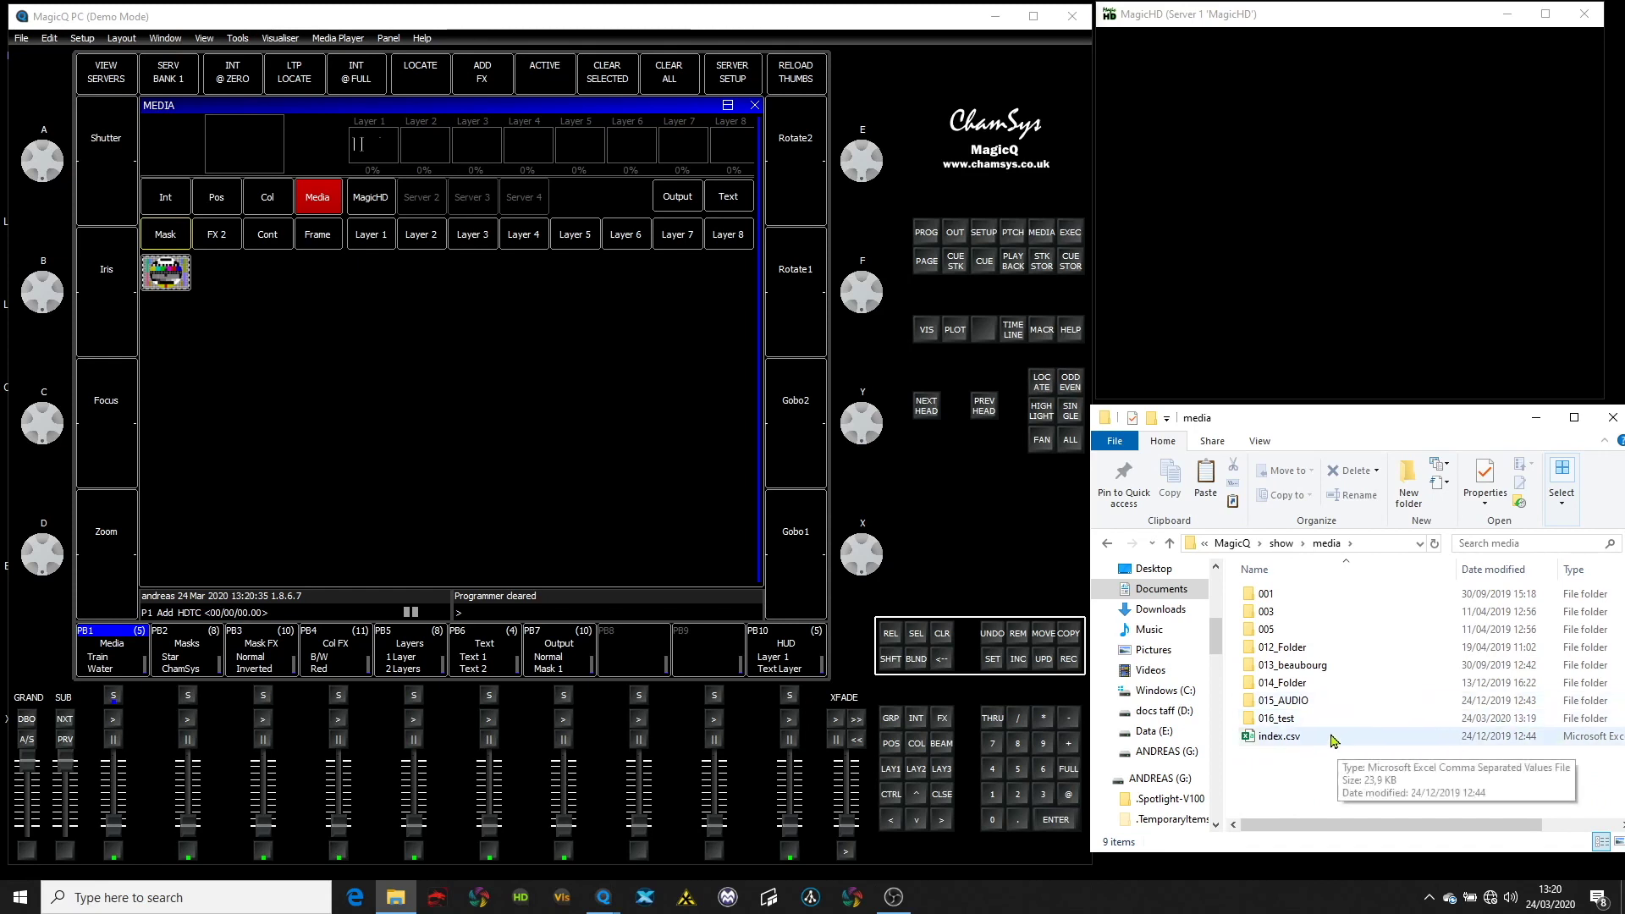
double_click(1319, 724)
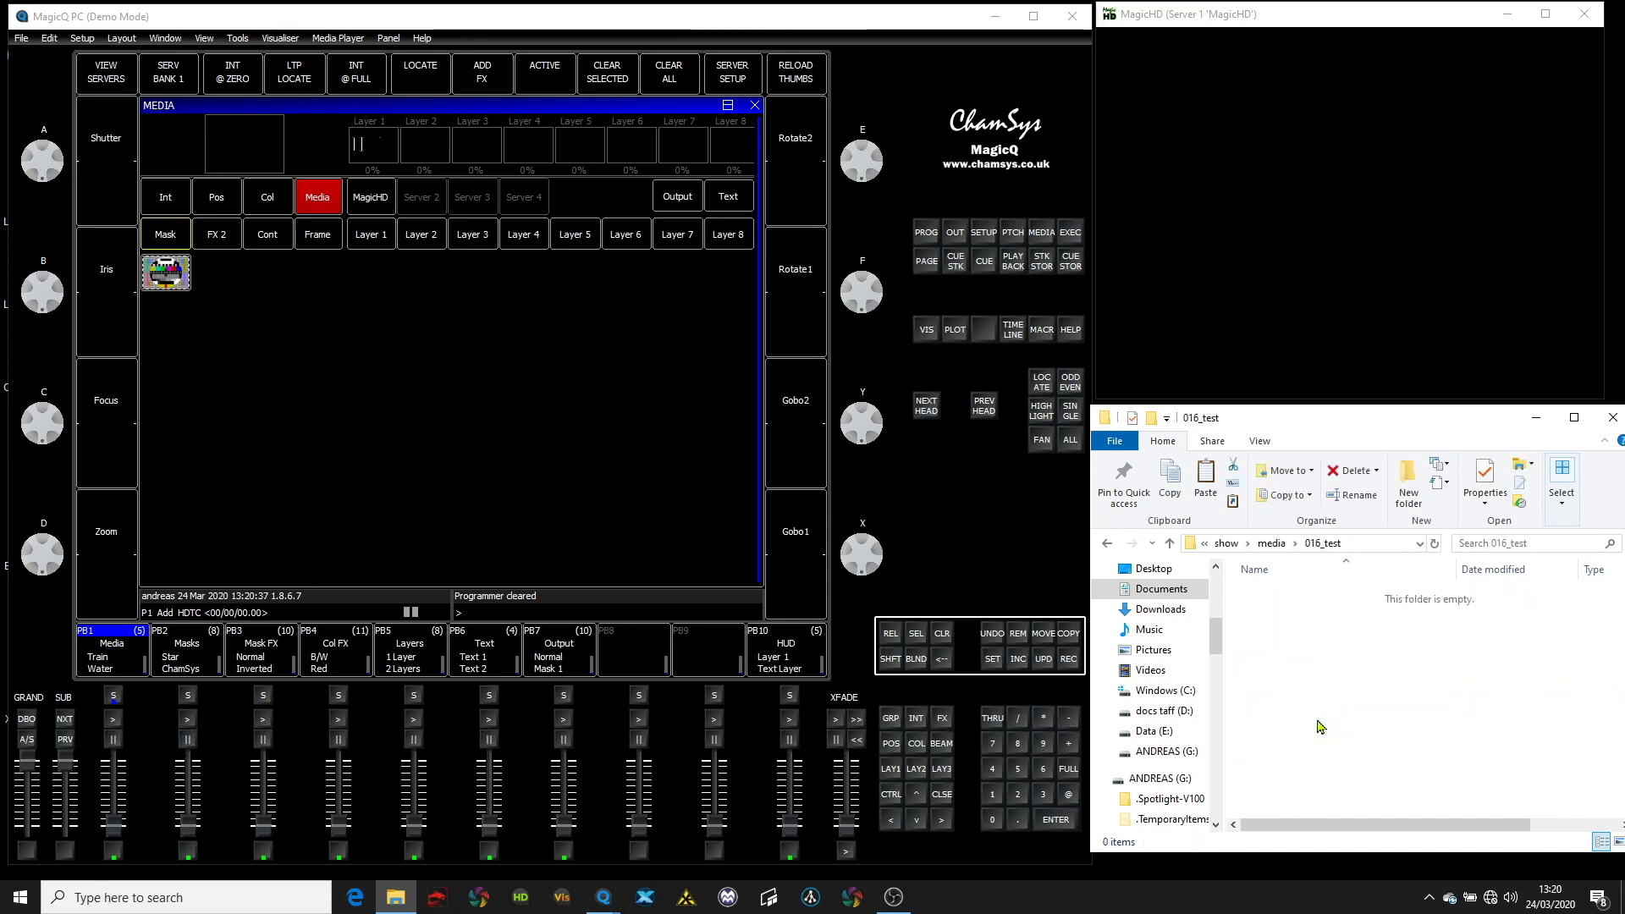
Paste the video into 016_test and rename it to 001_Expand Palette.mp4.
right_click(1306, 669)
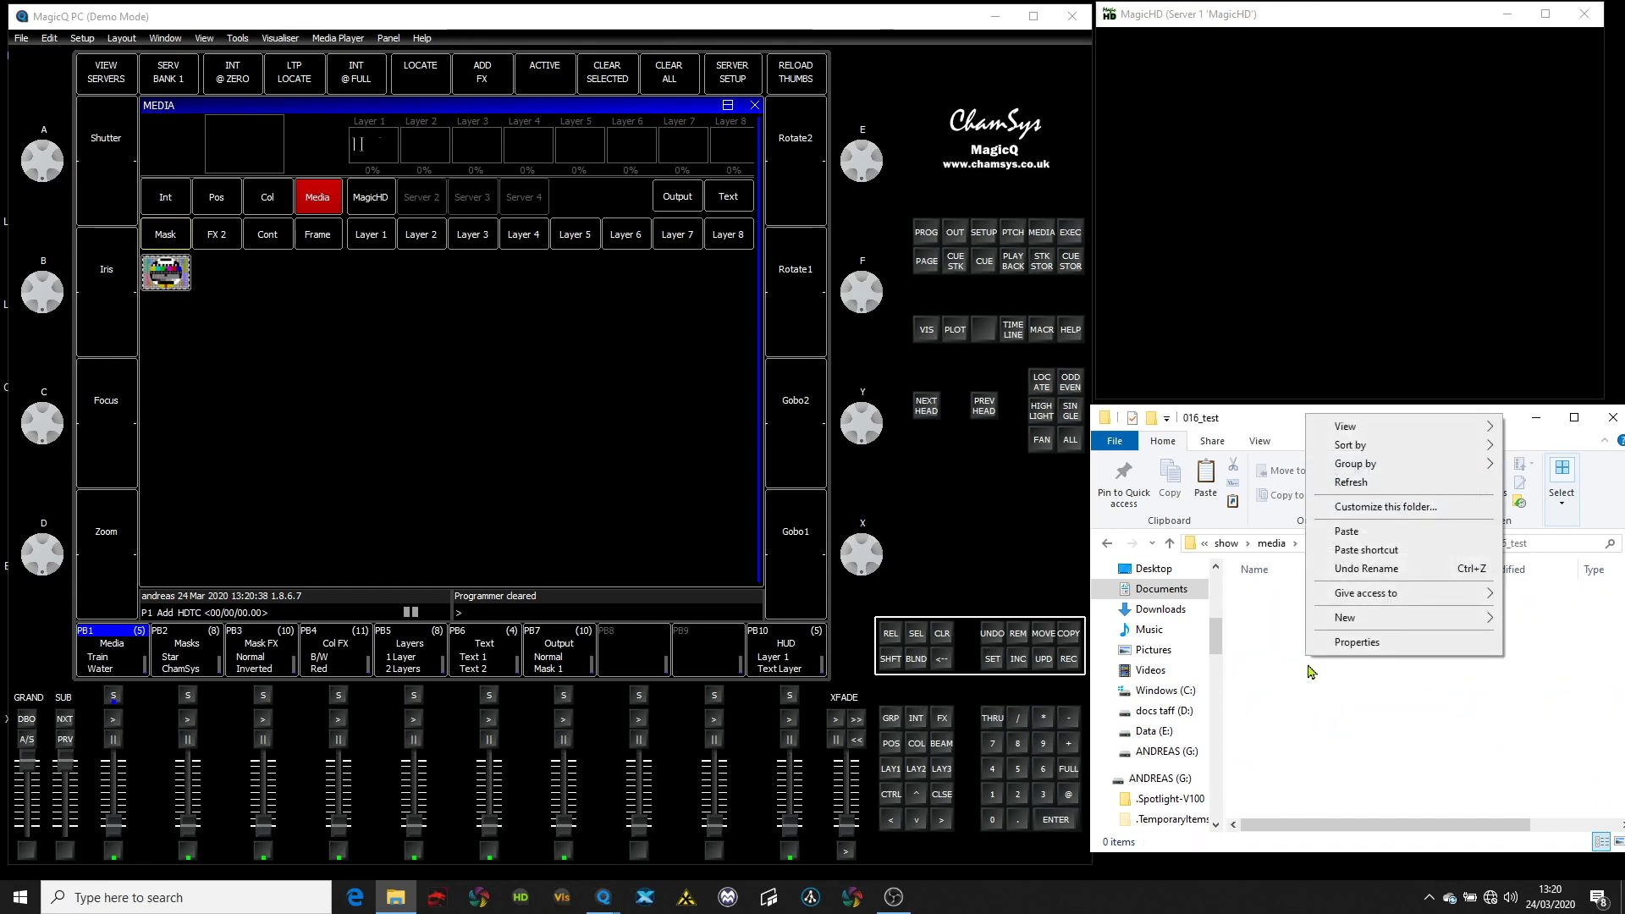
click(1347, 531)
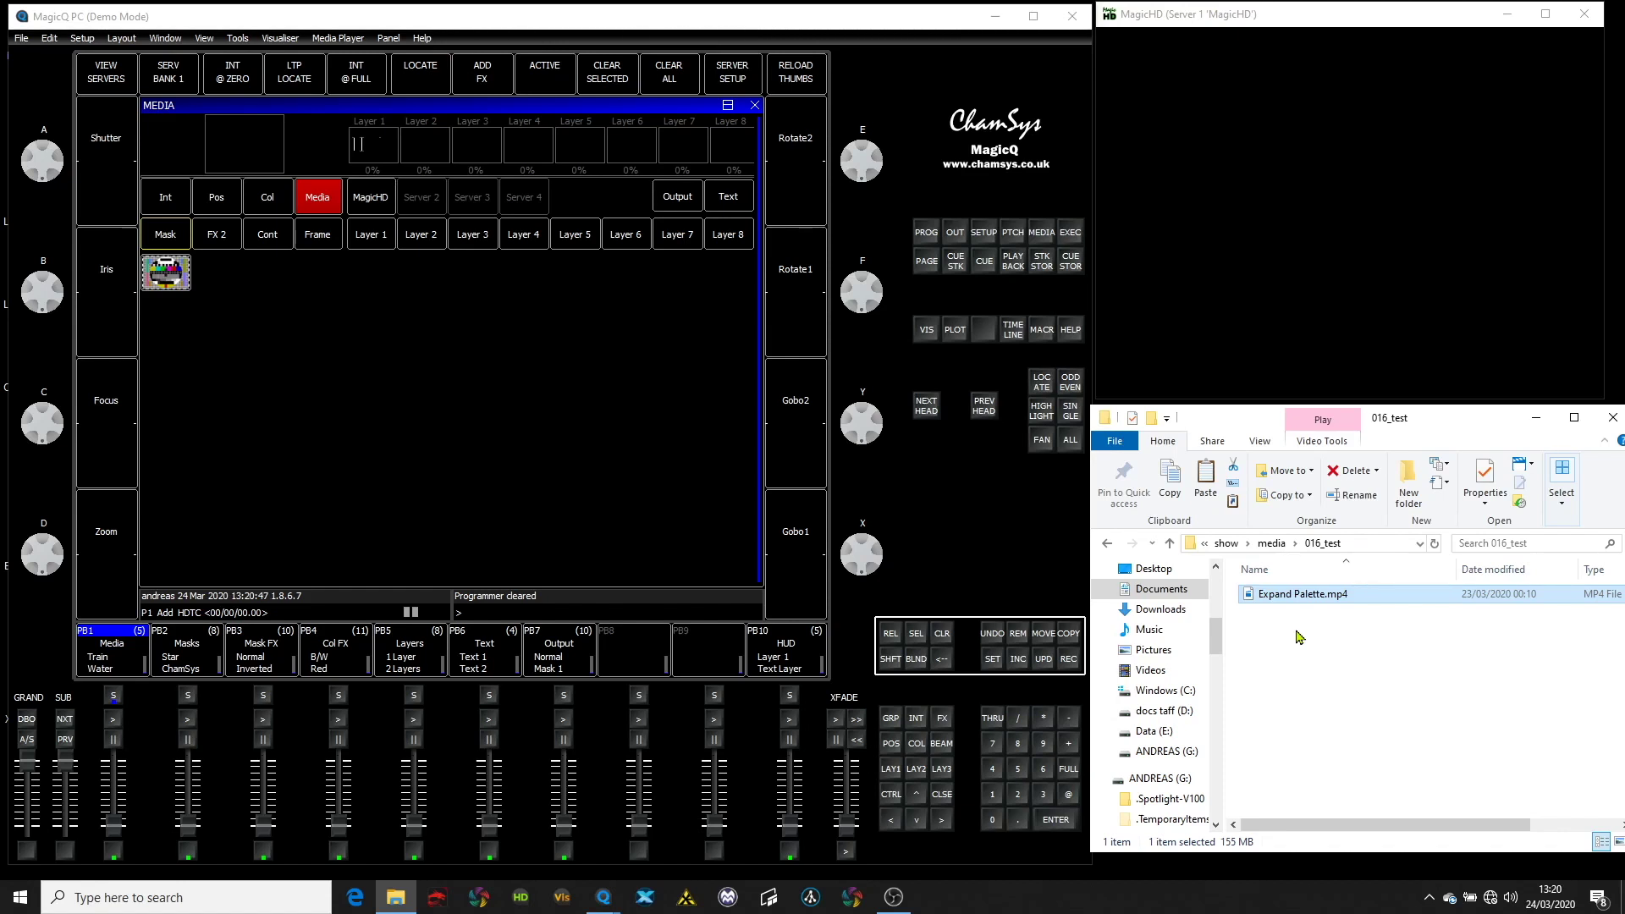
click(1263, 599)
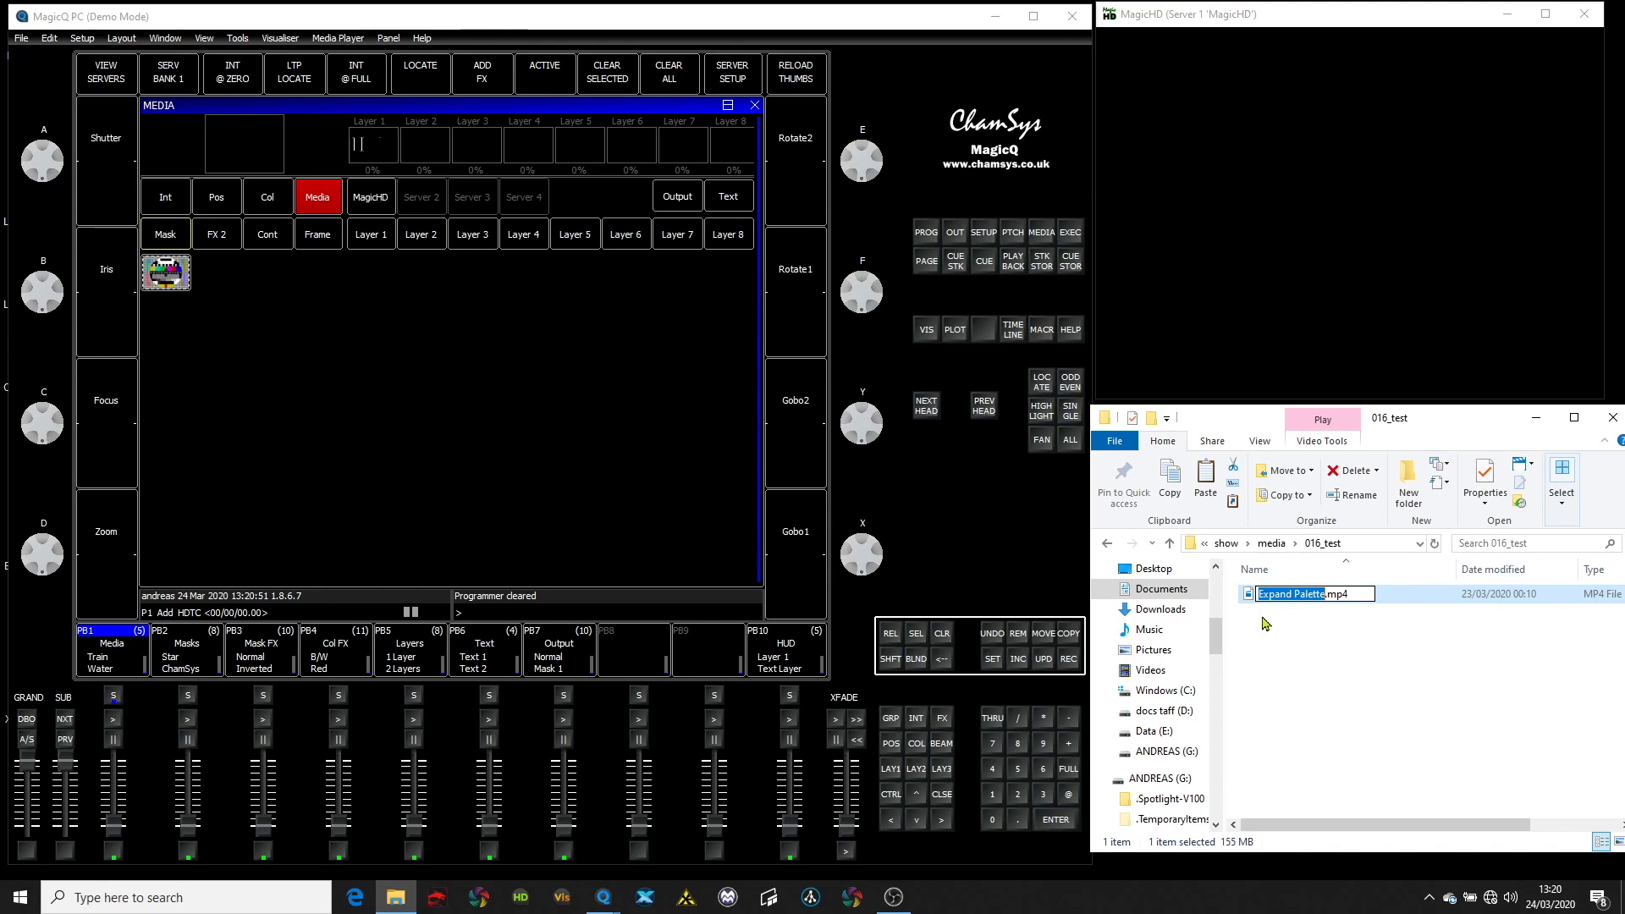
key(Home)
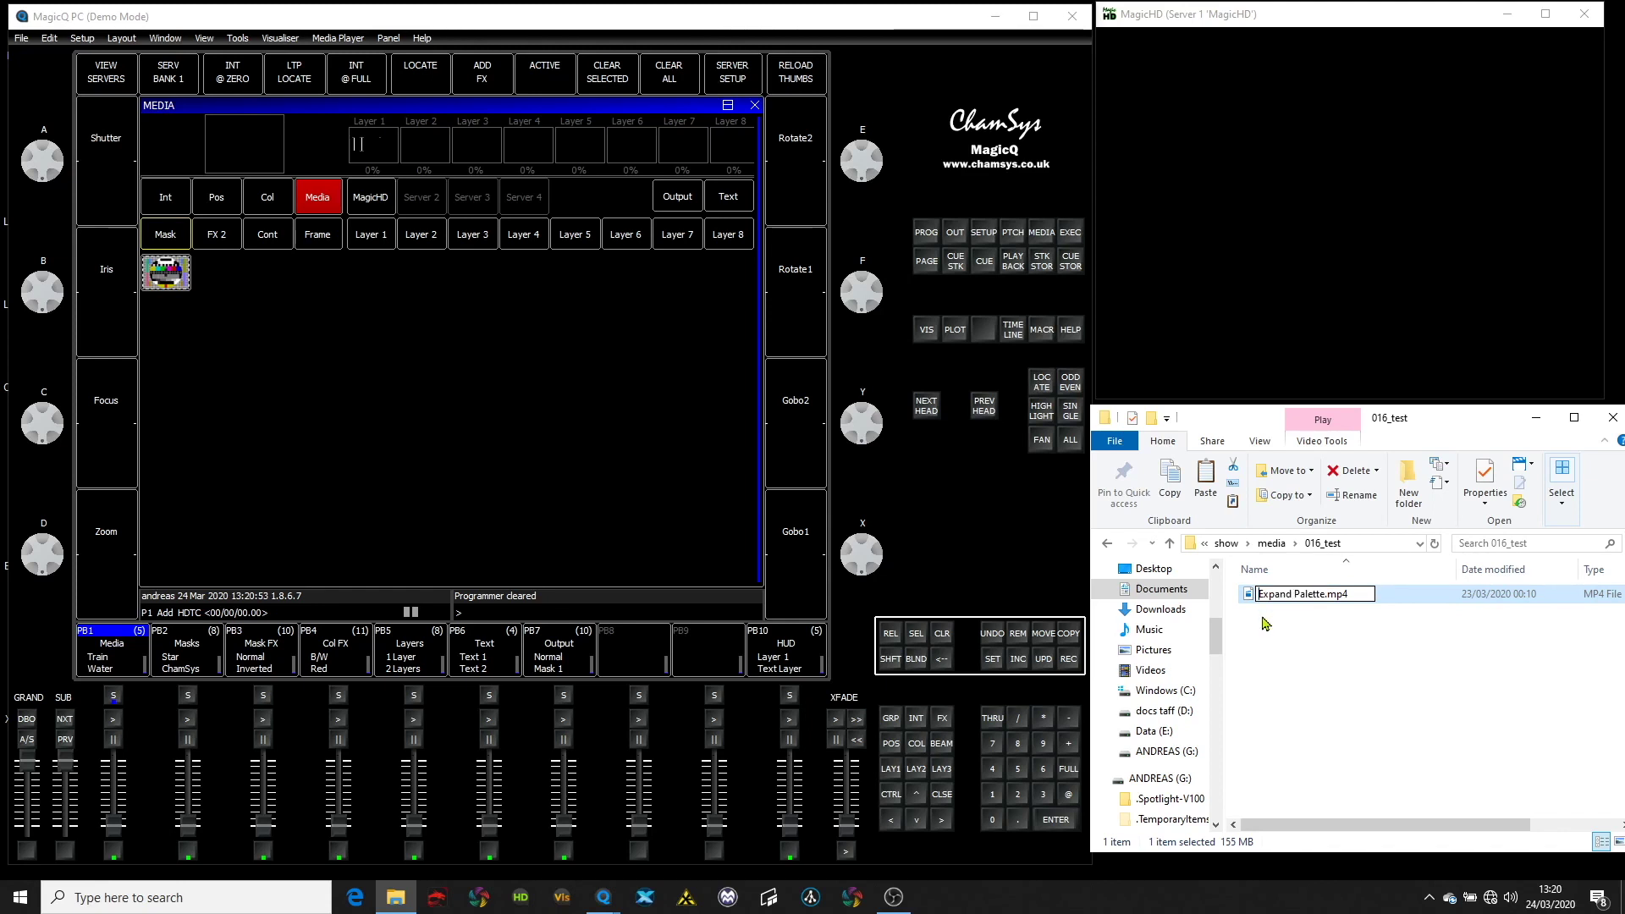
text(0)
text(01_)
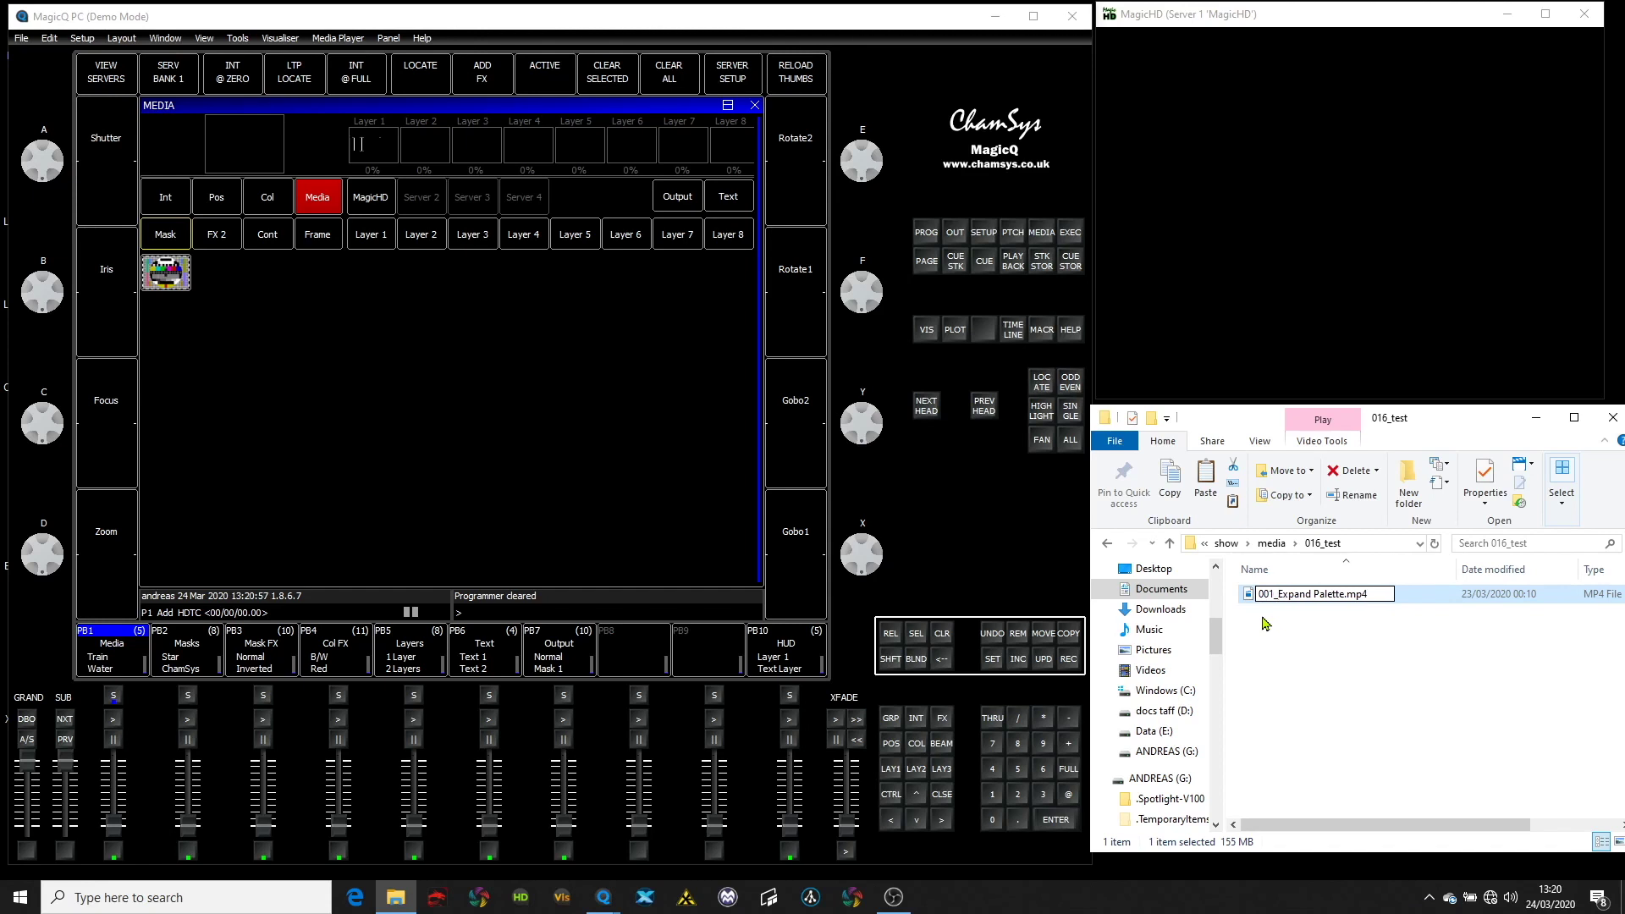
key(Return)
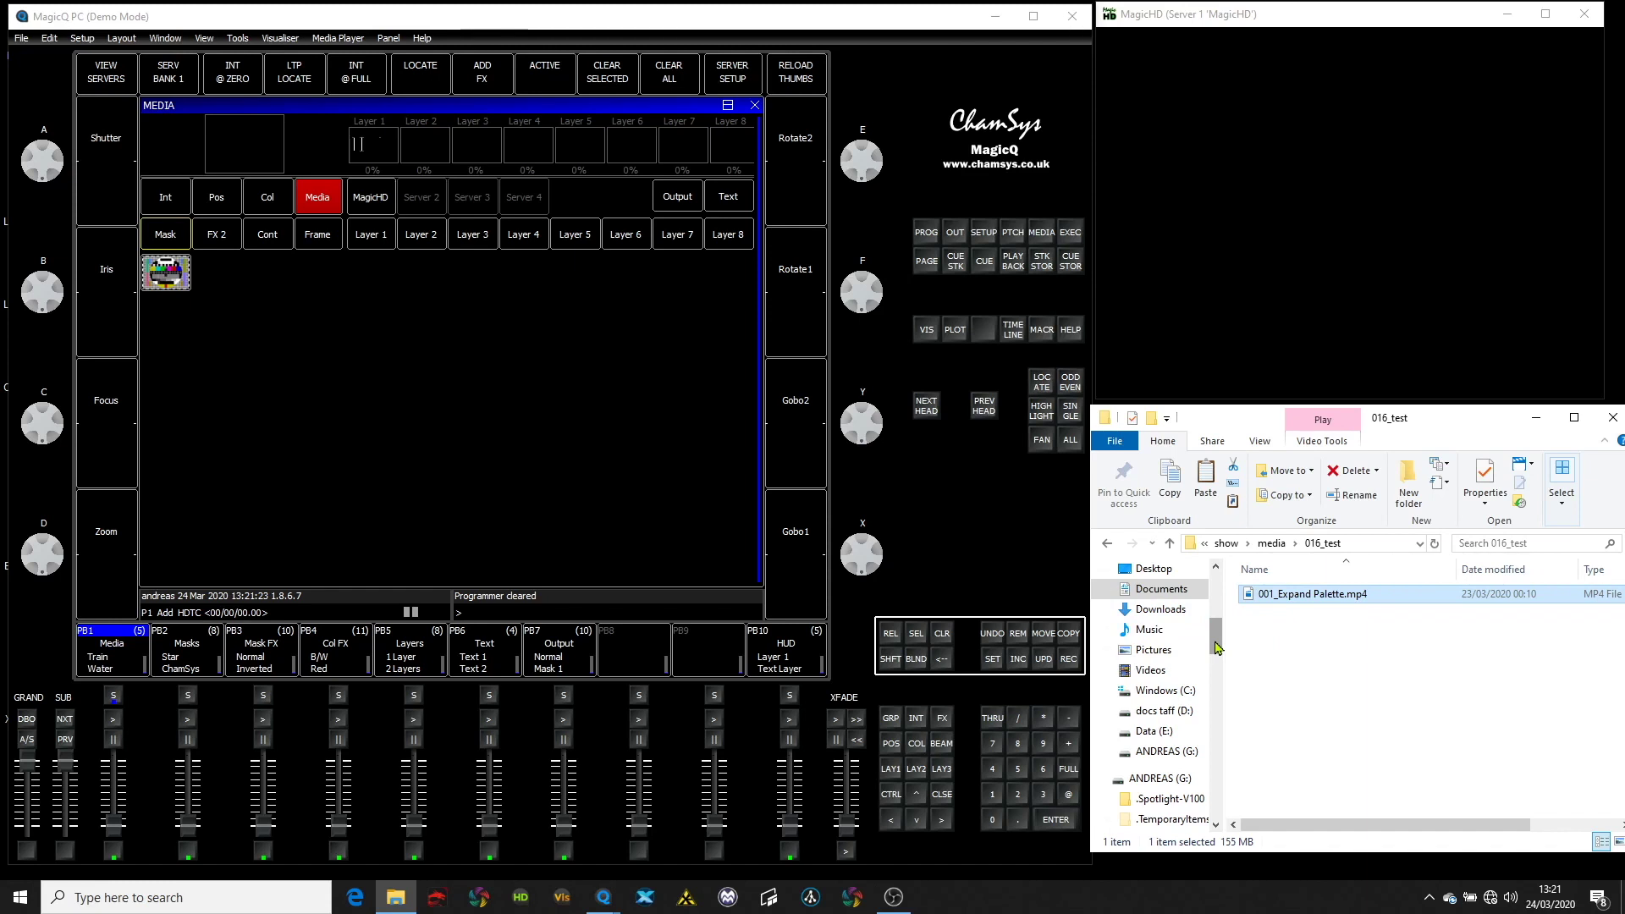
In MagicQ PC, run Rebuild index from the Media Player menu.
click(509, 439)
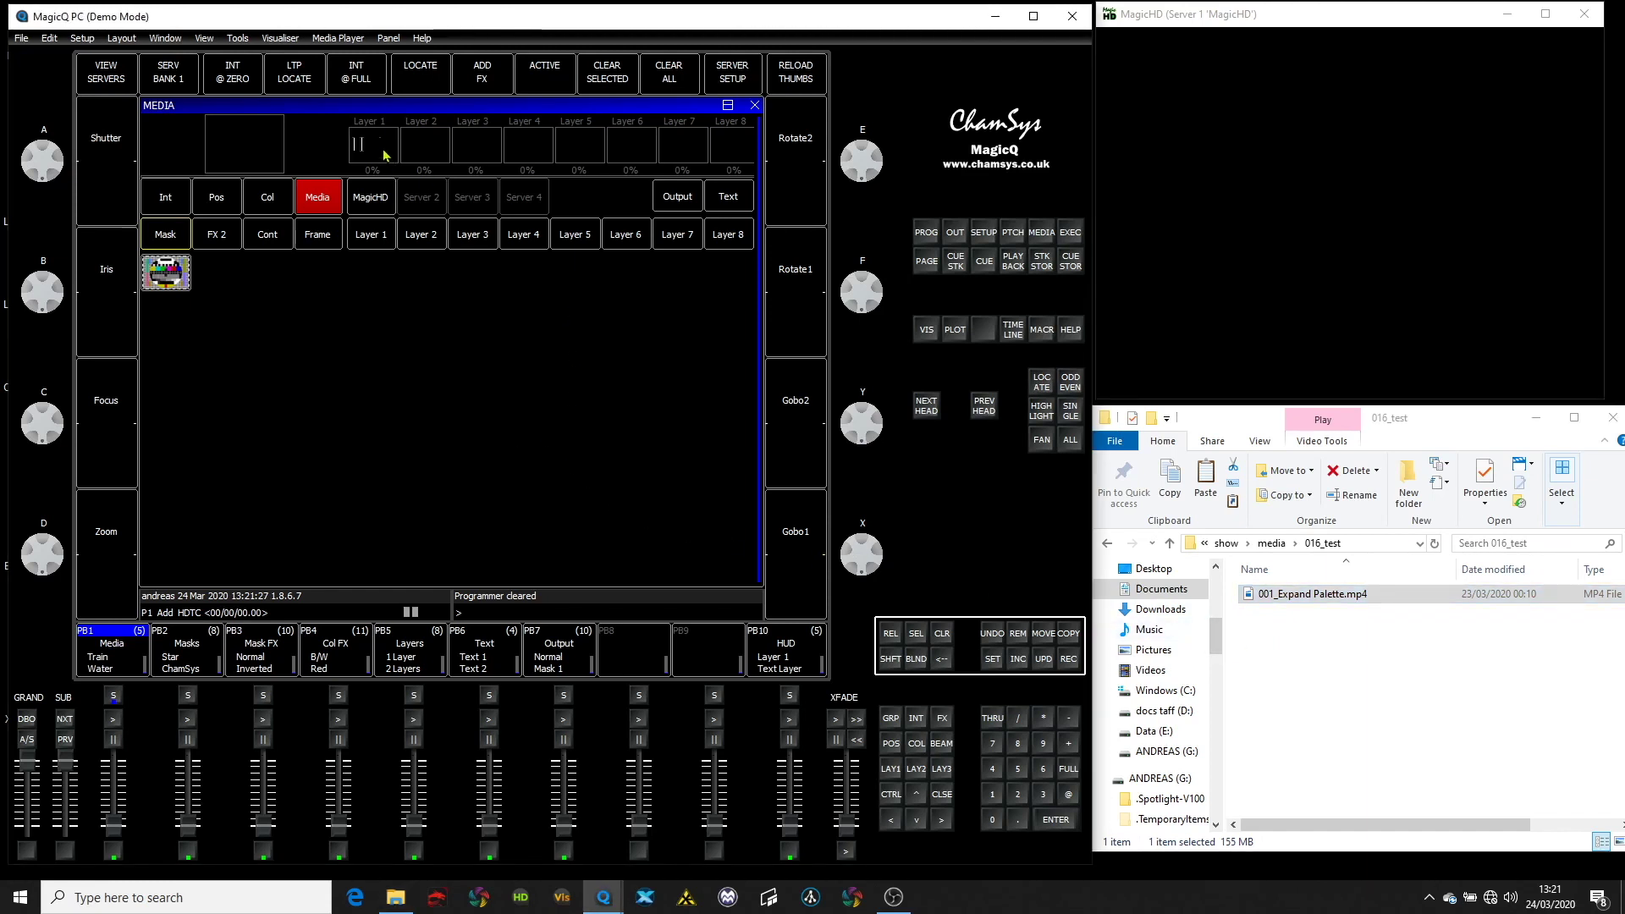
click(337, 39)
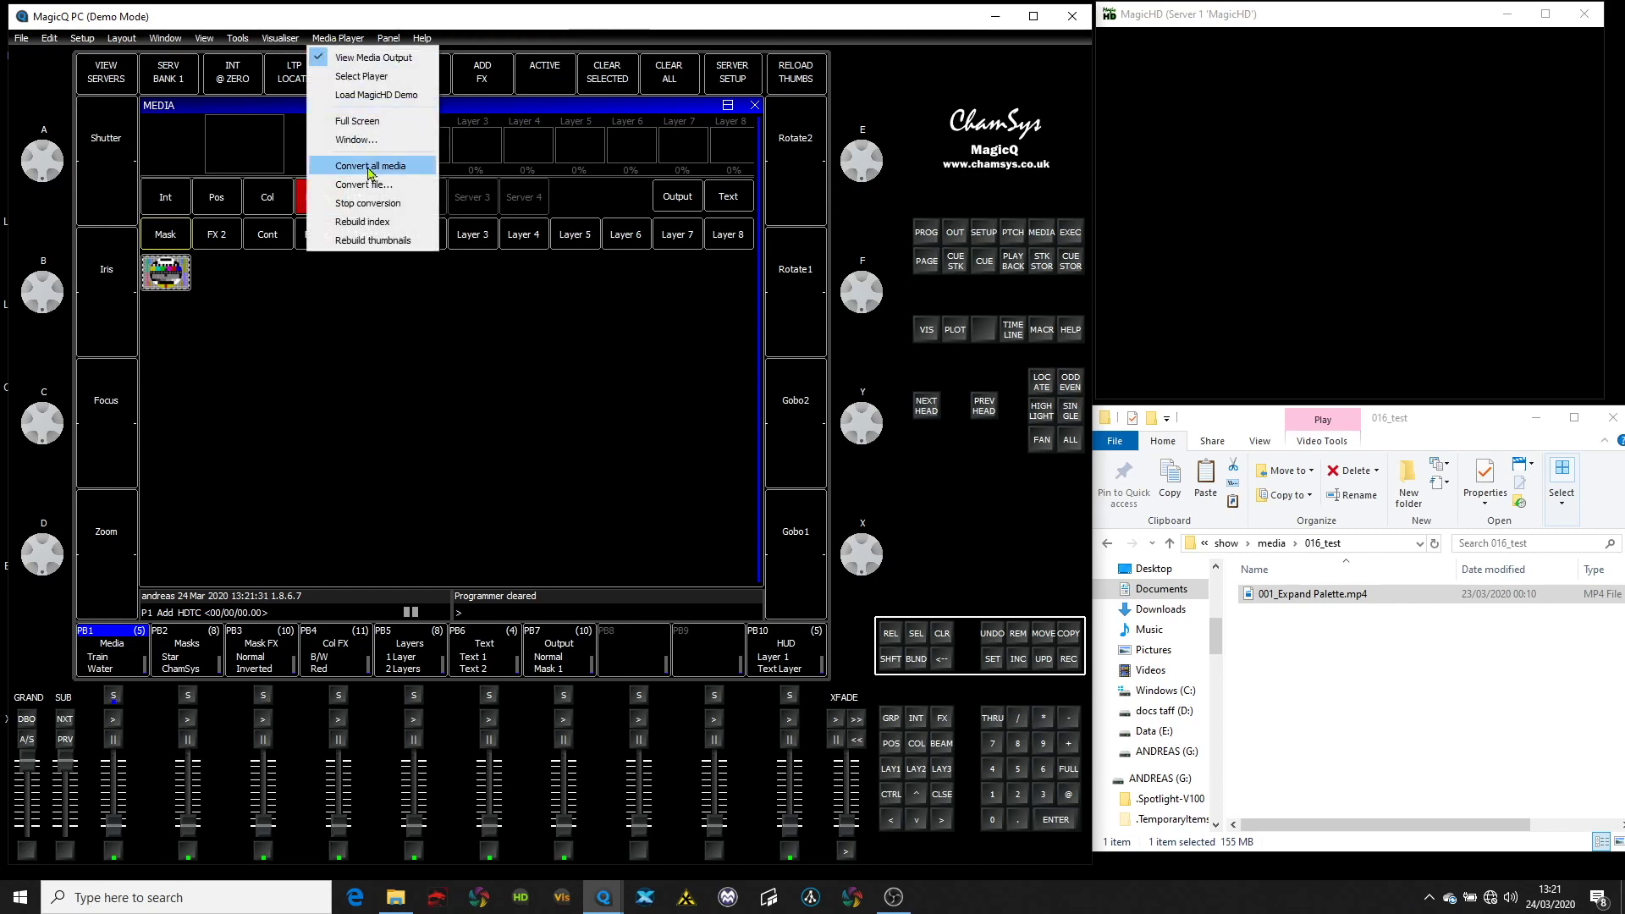
click(394, 223)
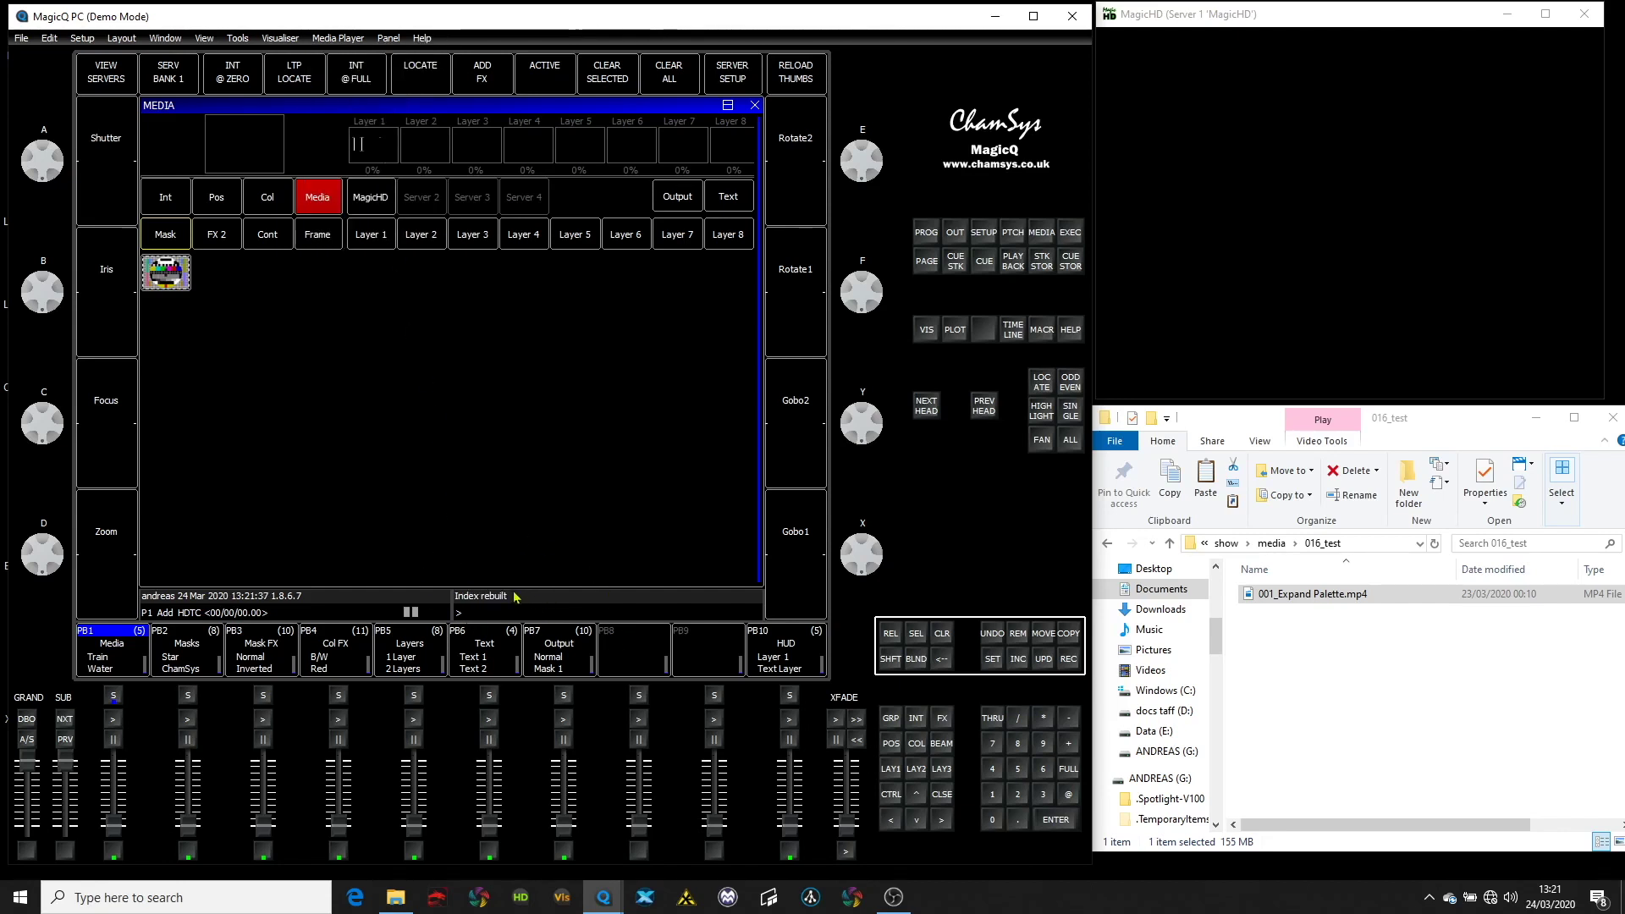
click(337, 38)
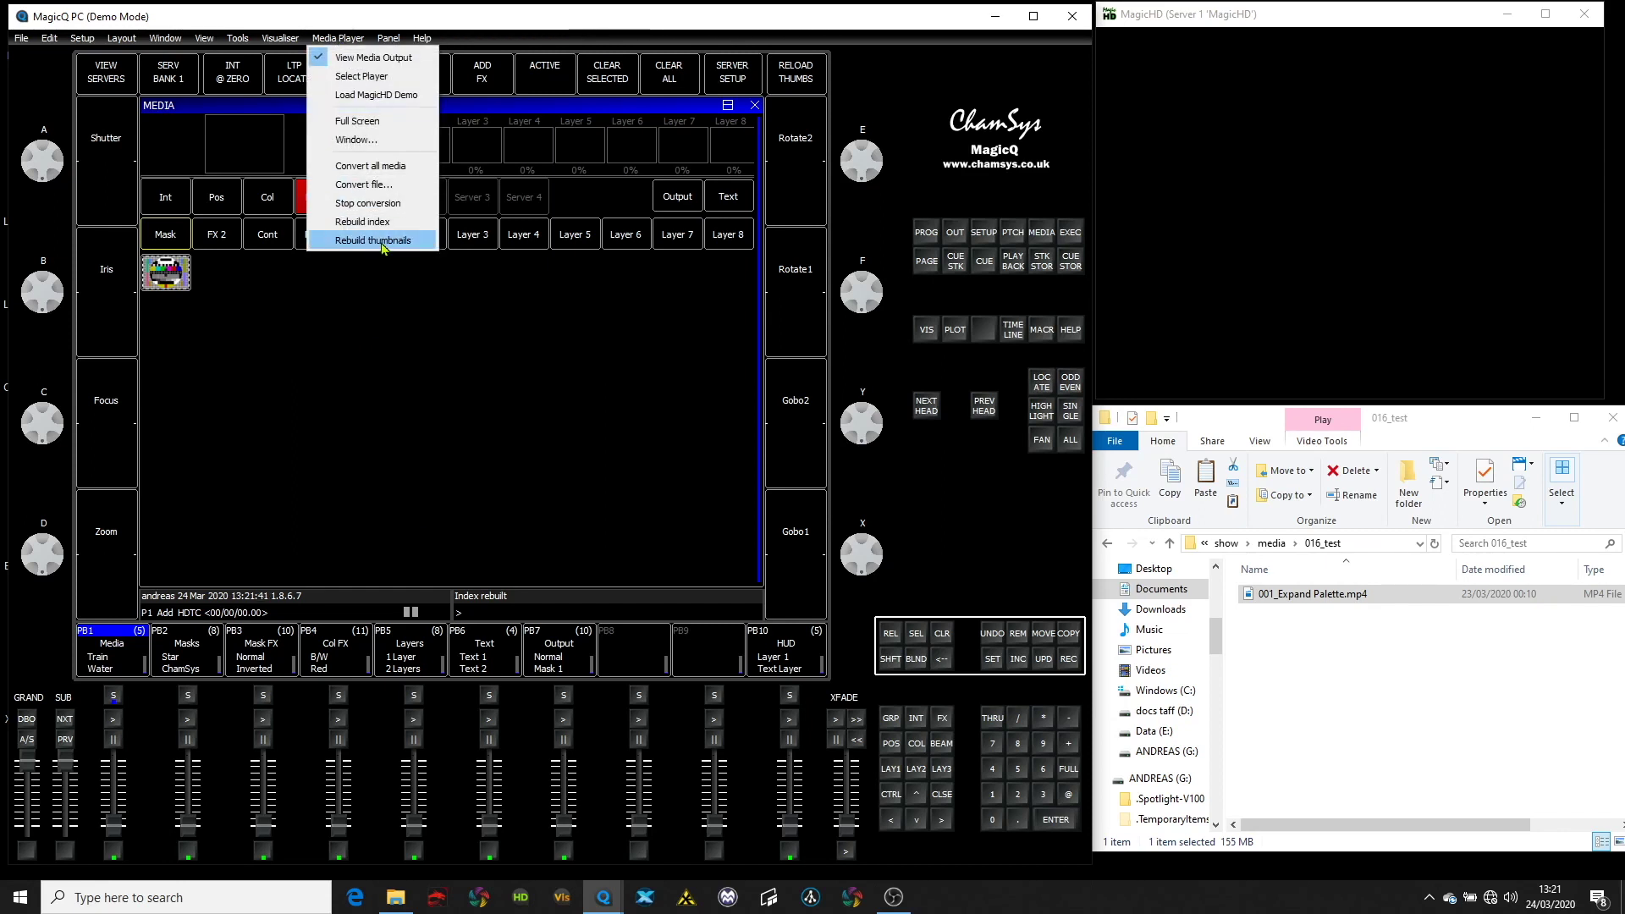
Run Rebuild thumbnails until the status reads Thumbnails updated.
click(382, 244)
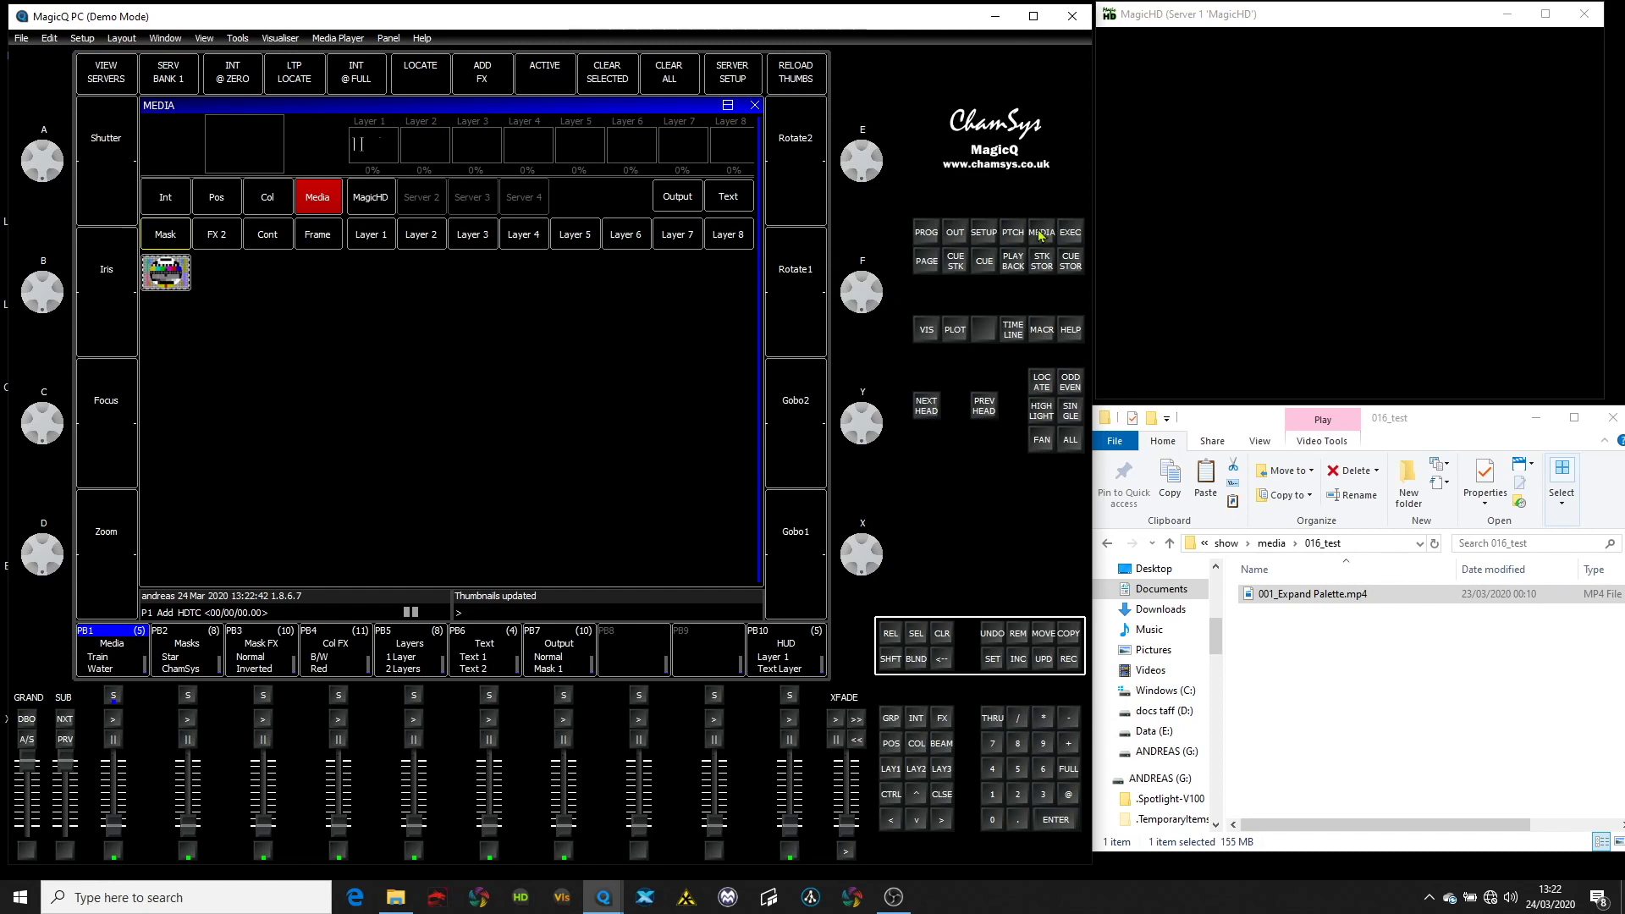
Select MagicHD Layer 1 and set Output and Layer 1 levels to 100%.
click(378, 197)
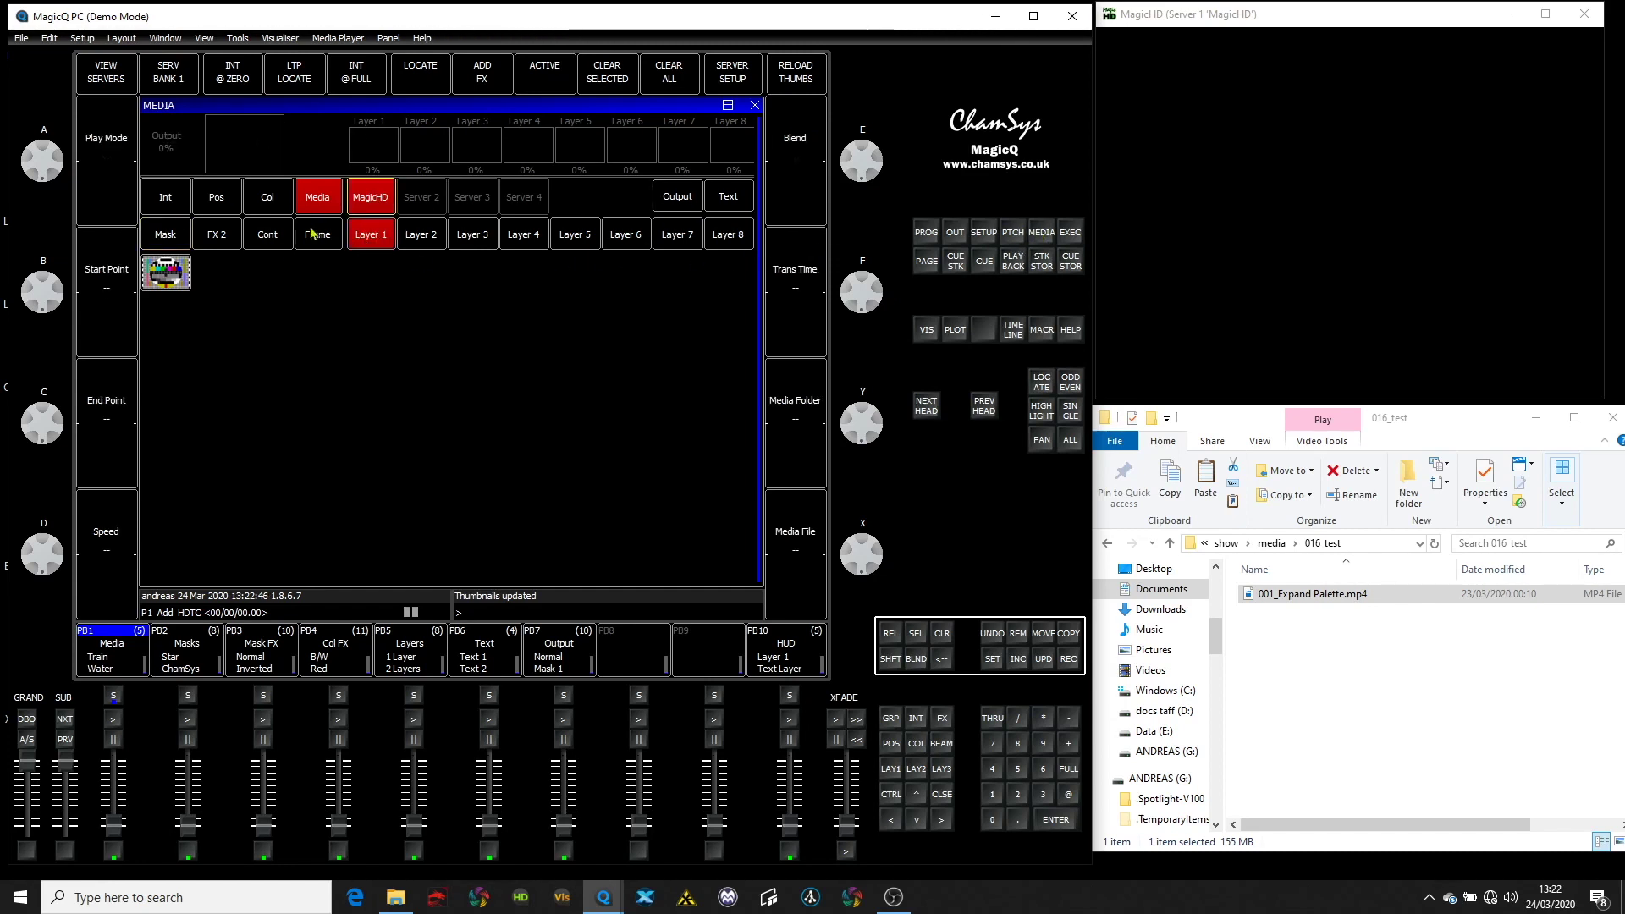
click(677, 197)
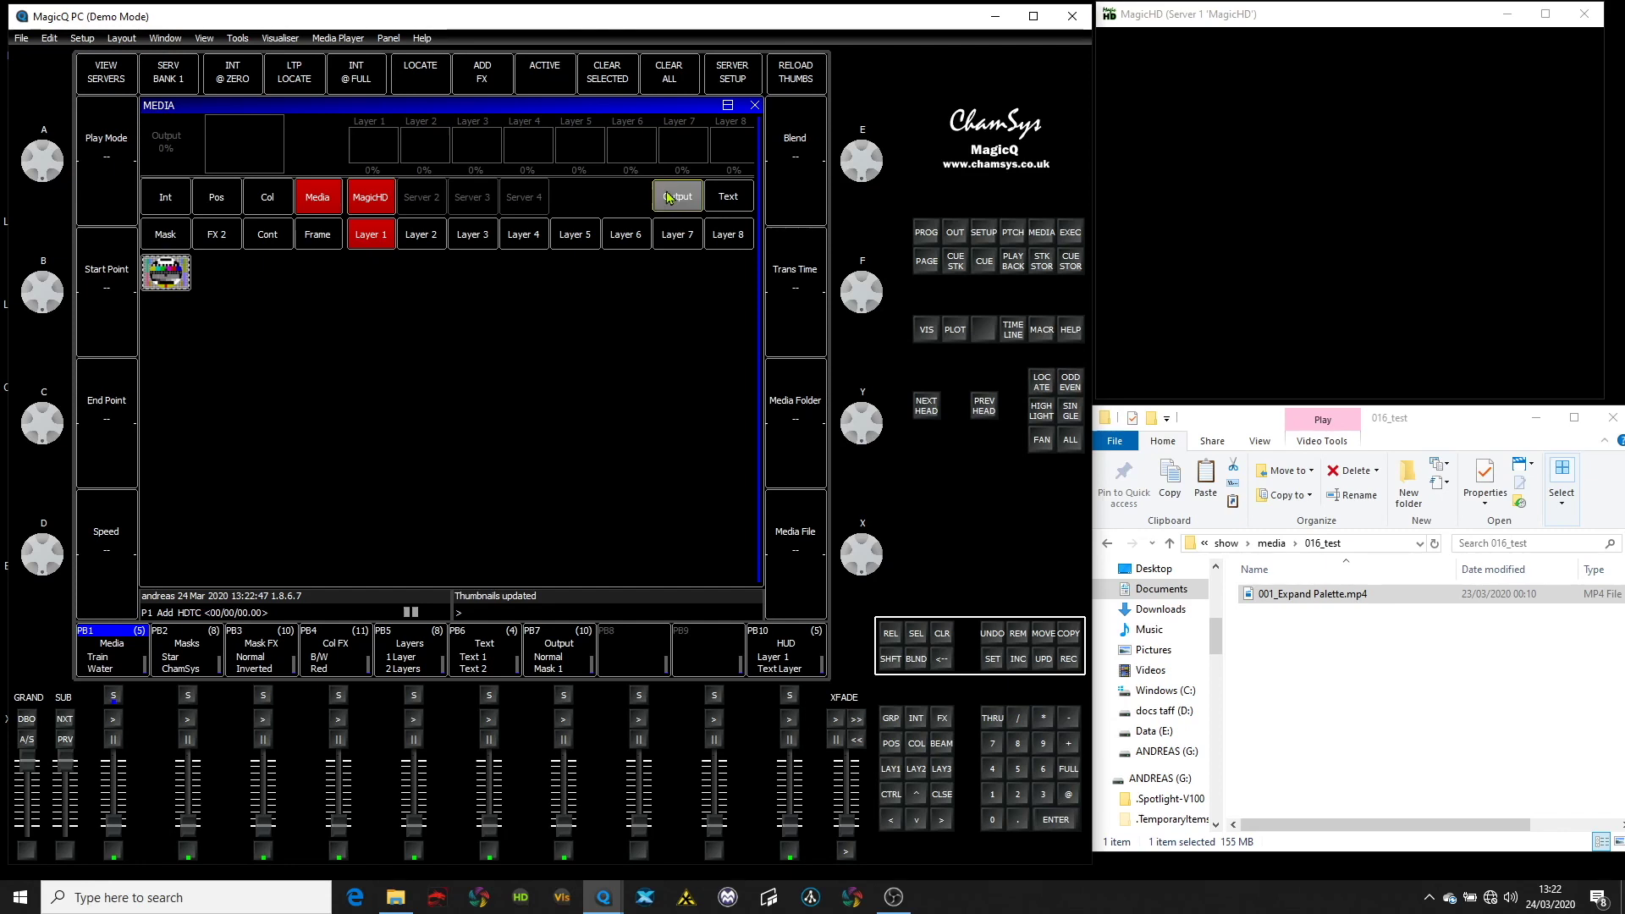
double_click(1070, 795)
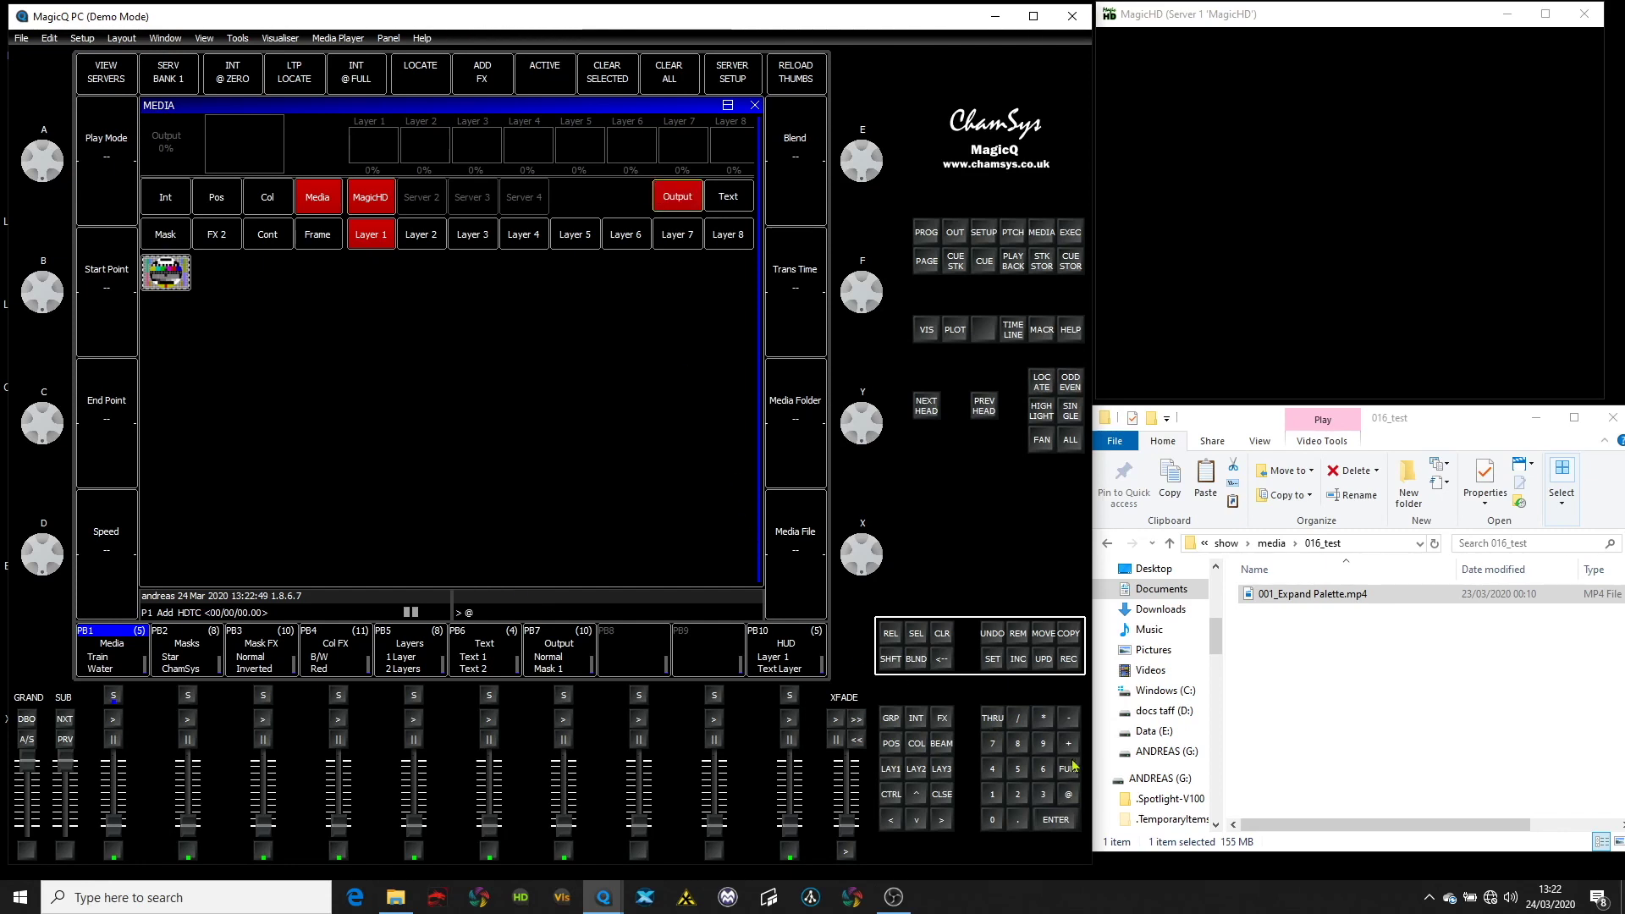
click(382, 243)
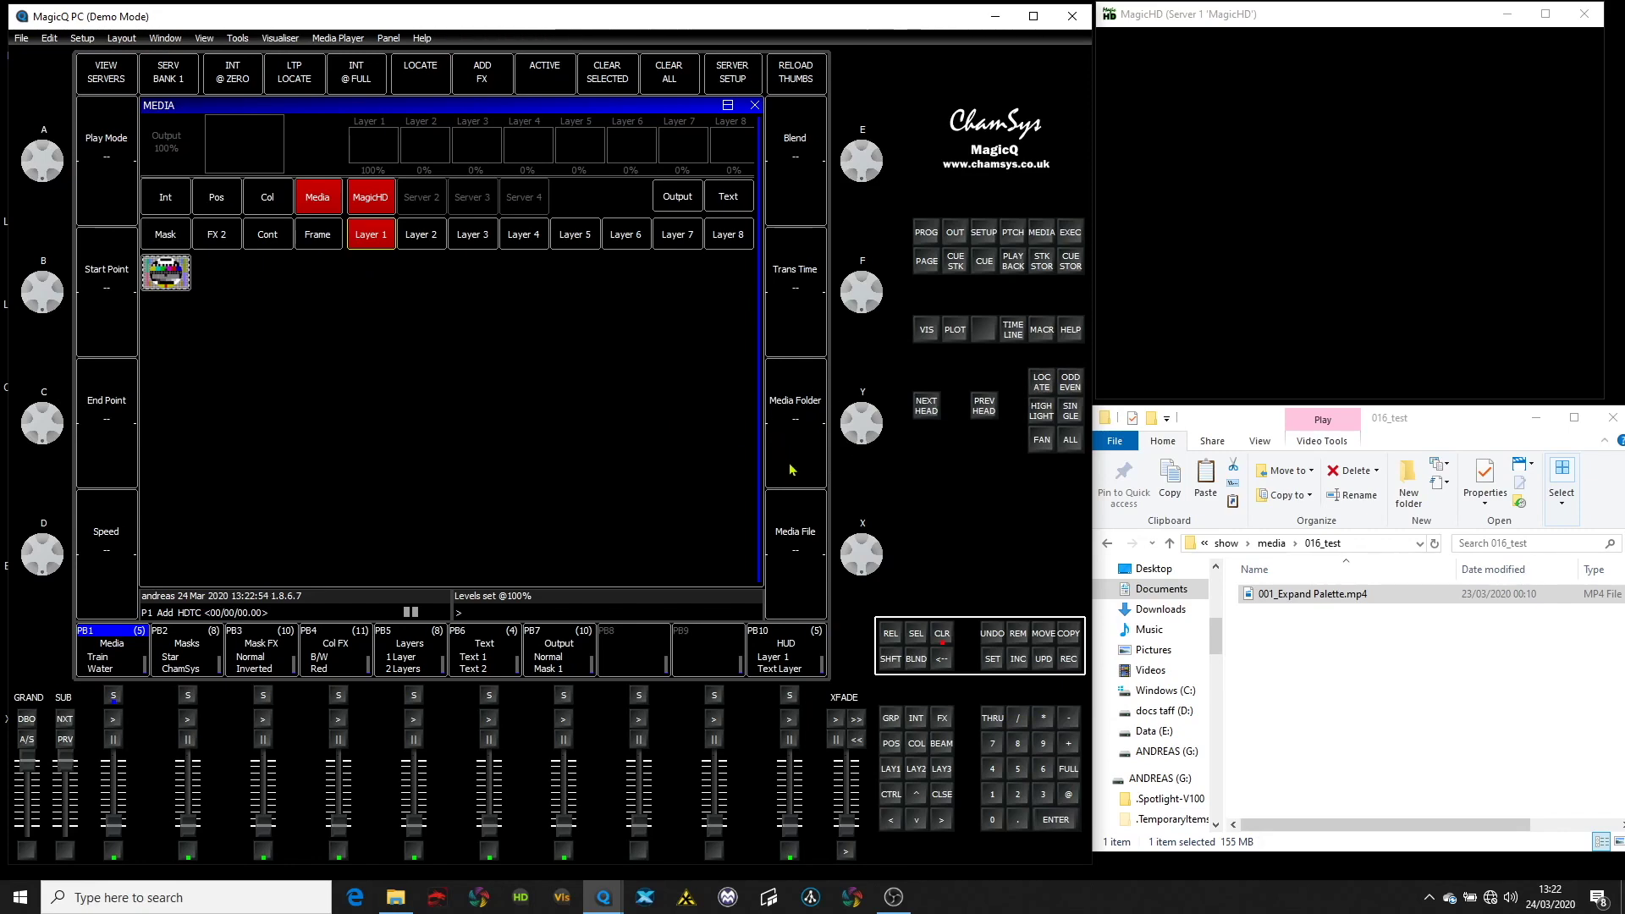
scroll(790, 470, up, 3)
scroll(791, 470, up, 2)
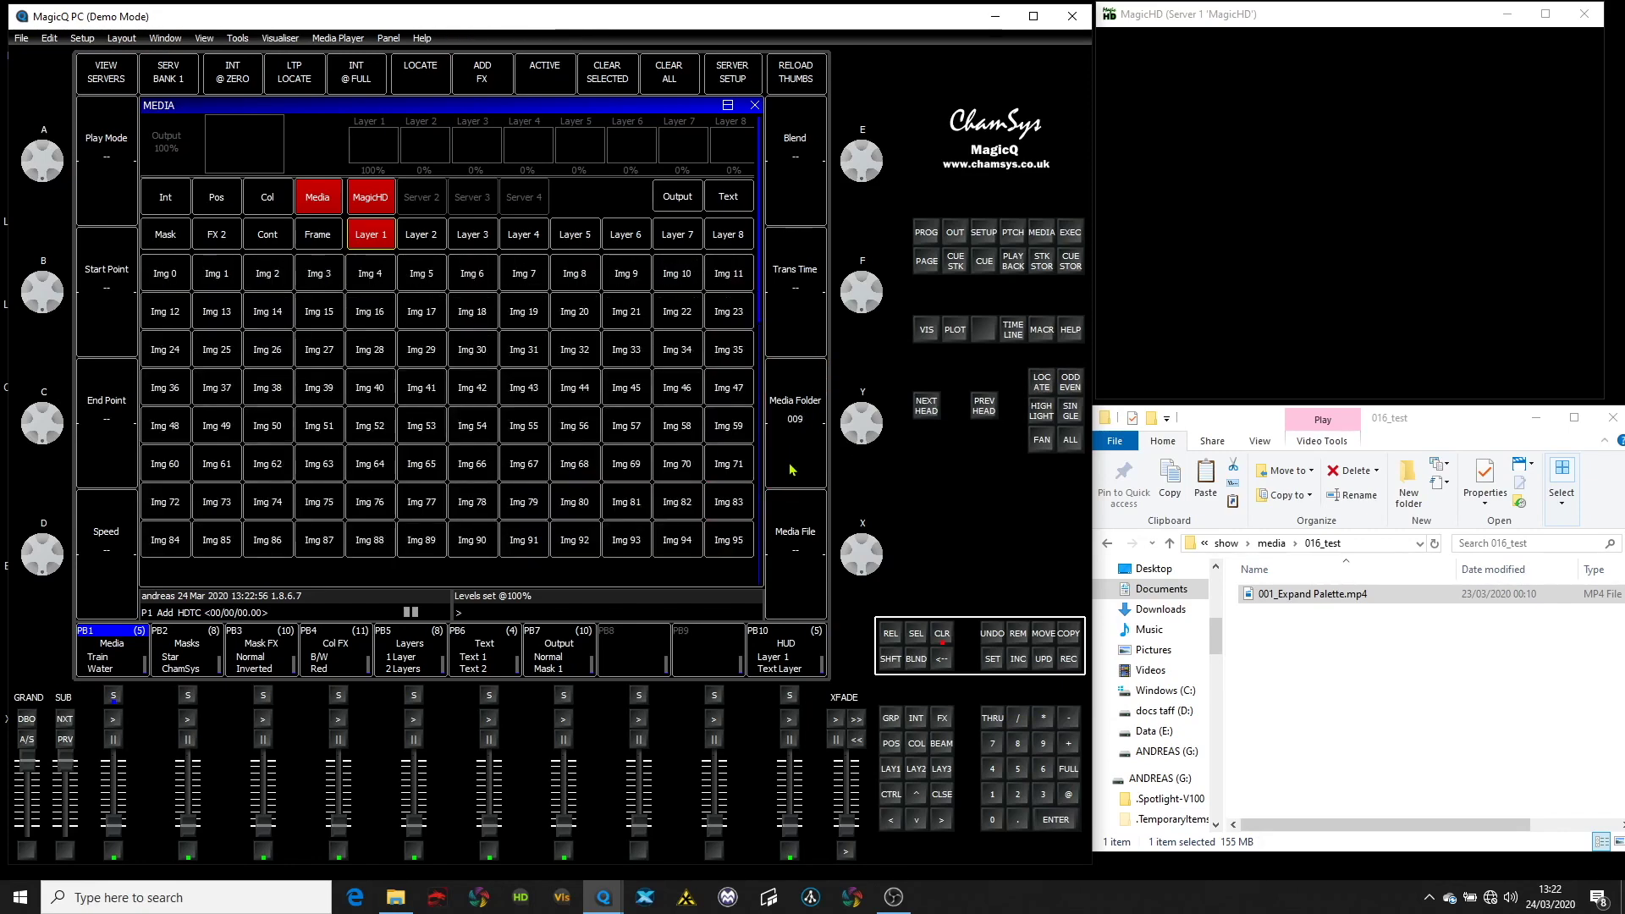
scroll(790, 470, up, 1)
scroll(790, 469, up, 2)
scroll(791, 471, up, 2)
scroll(789, 470, up, 1)
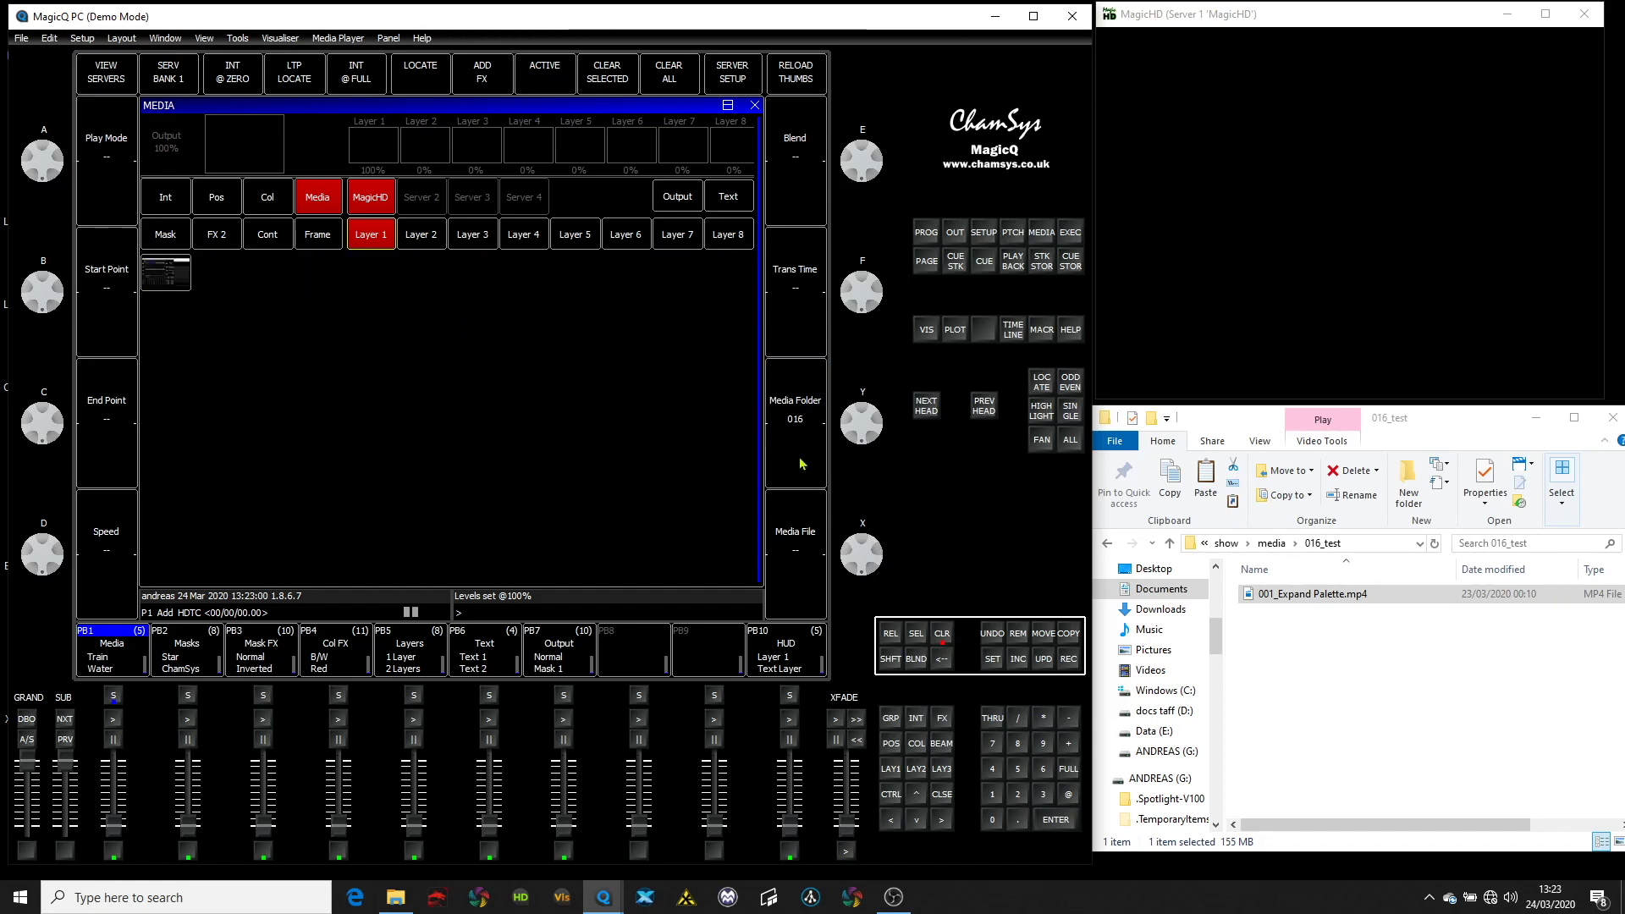
Play 001_Expand Palette from folder 016 on Layer 1, then clear the programmer.
click(163, 281)
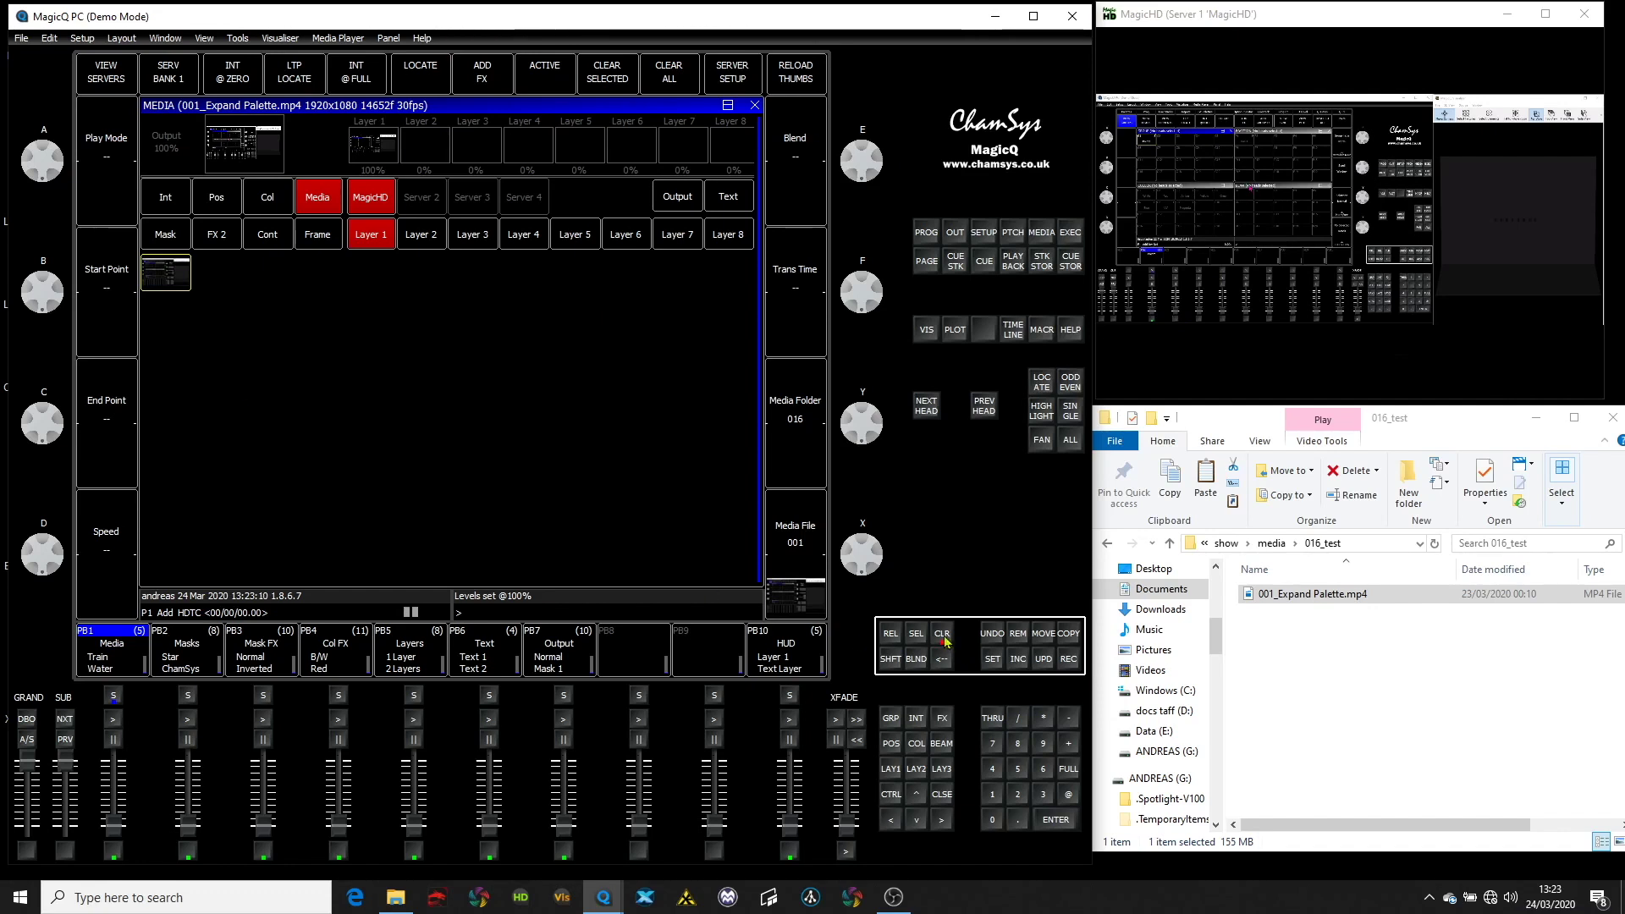
click(941, 634)
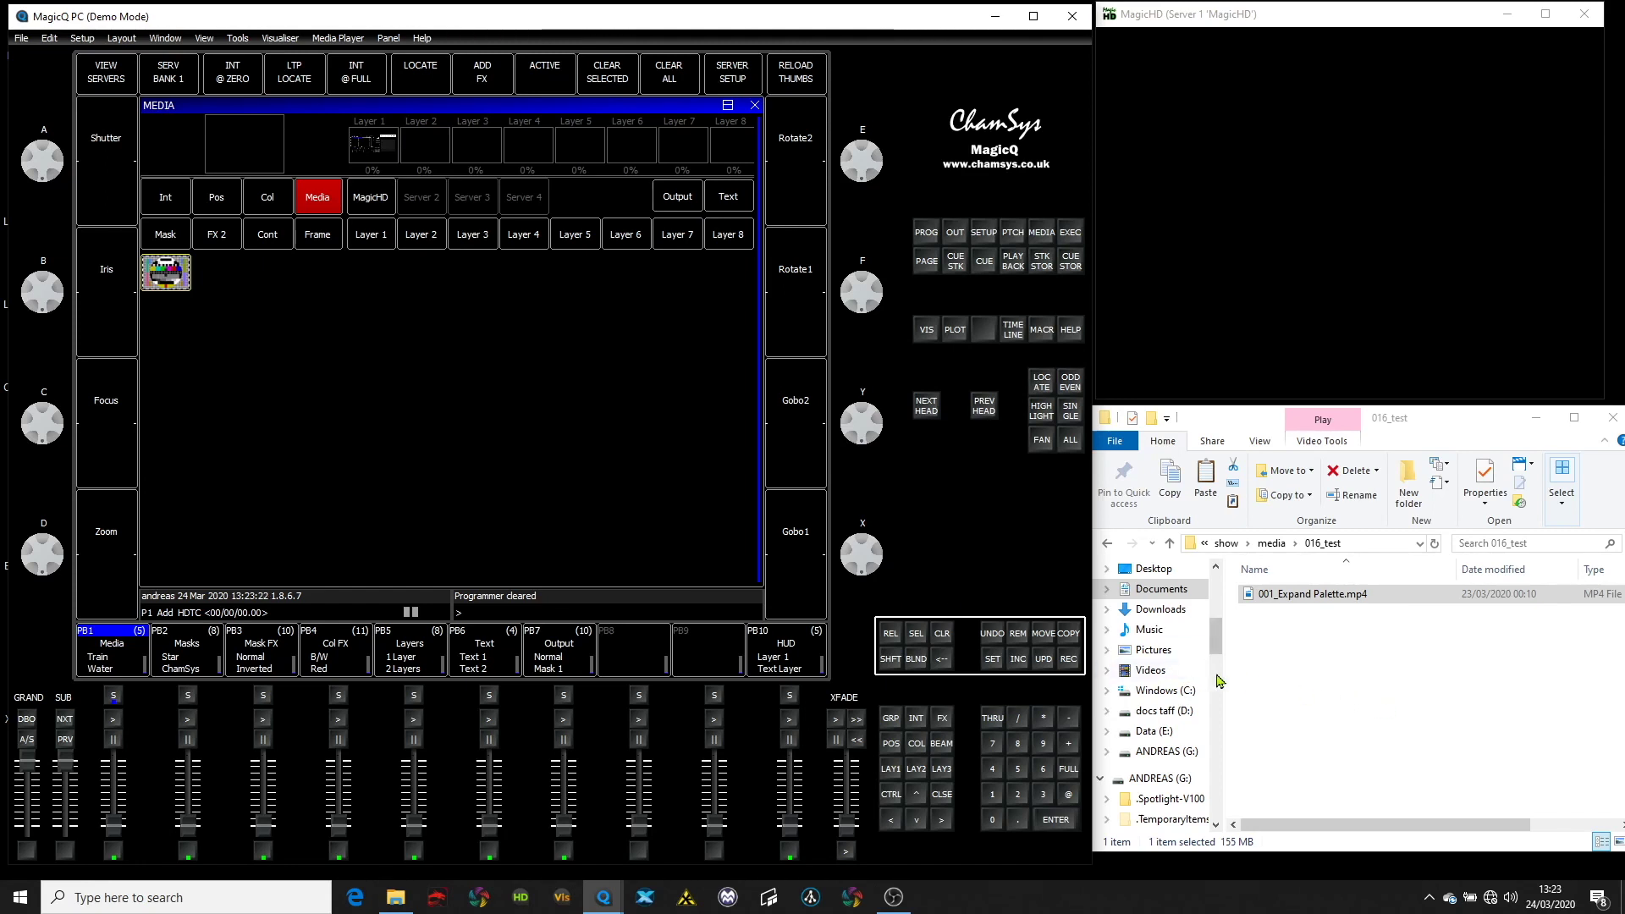
scroll(1216, 702, down, 2)
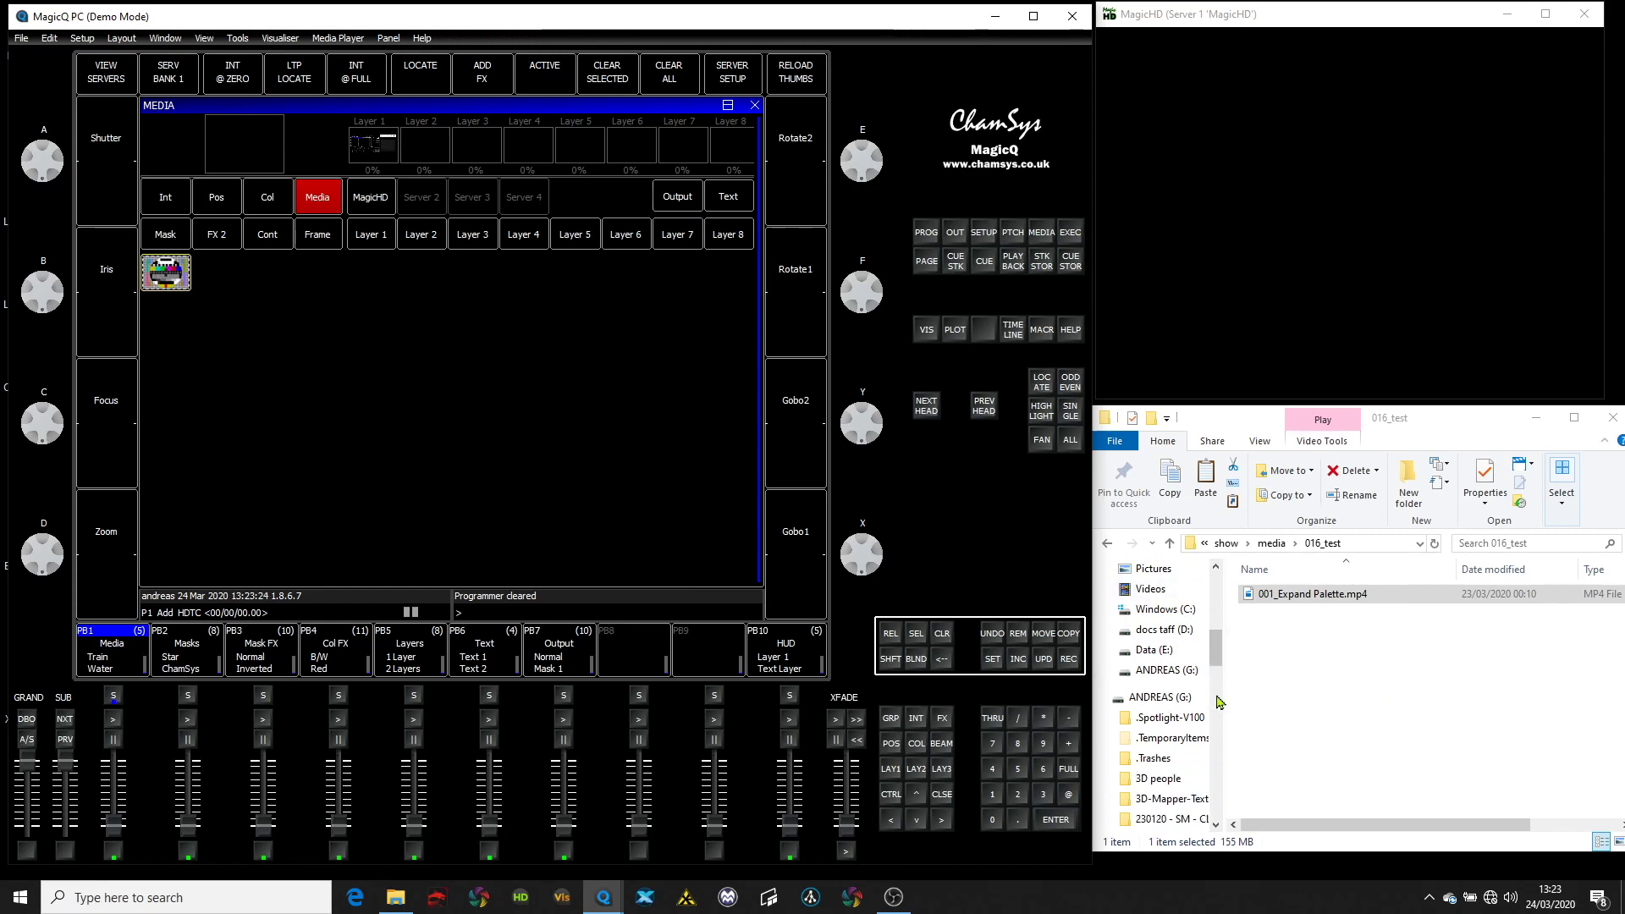
scroll(1218, 702, up, 1)
scroll(1216, 702, up, 1)
scroll(1216, 702, up, 1)
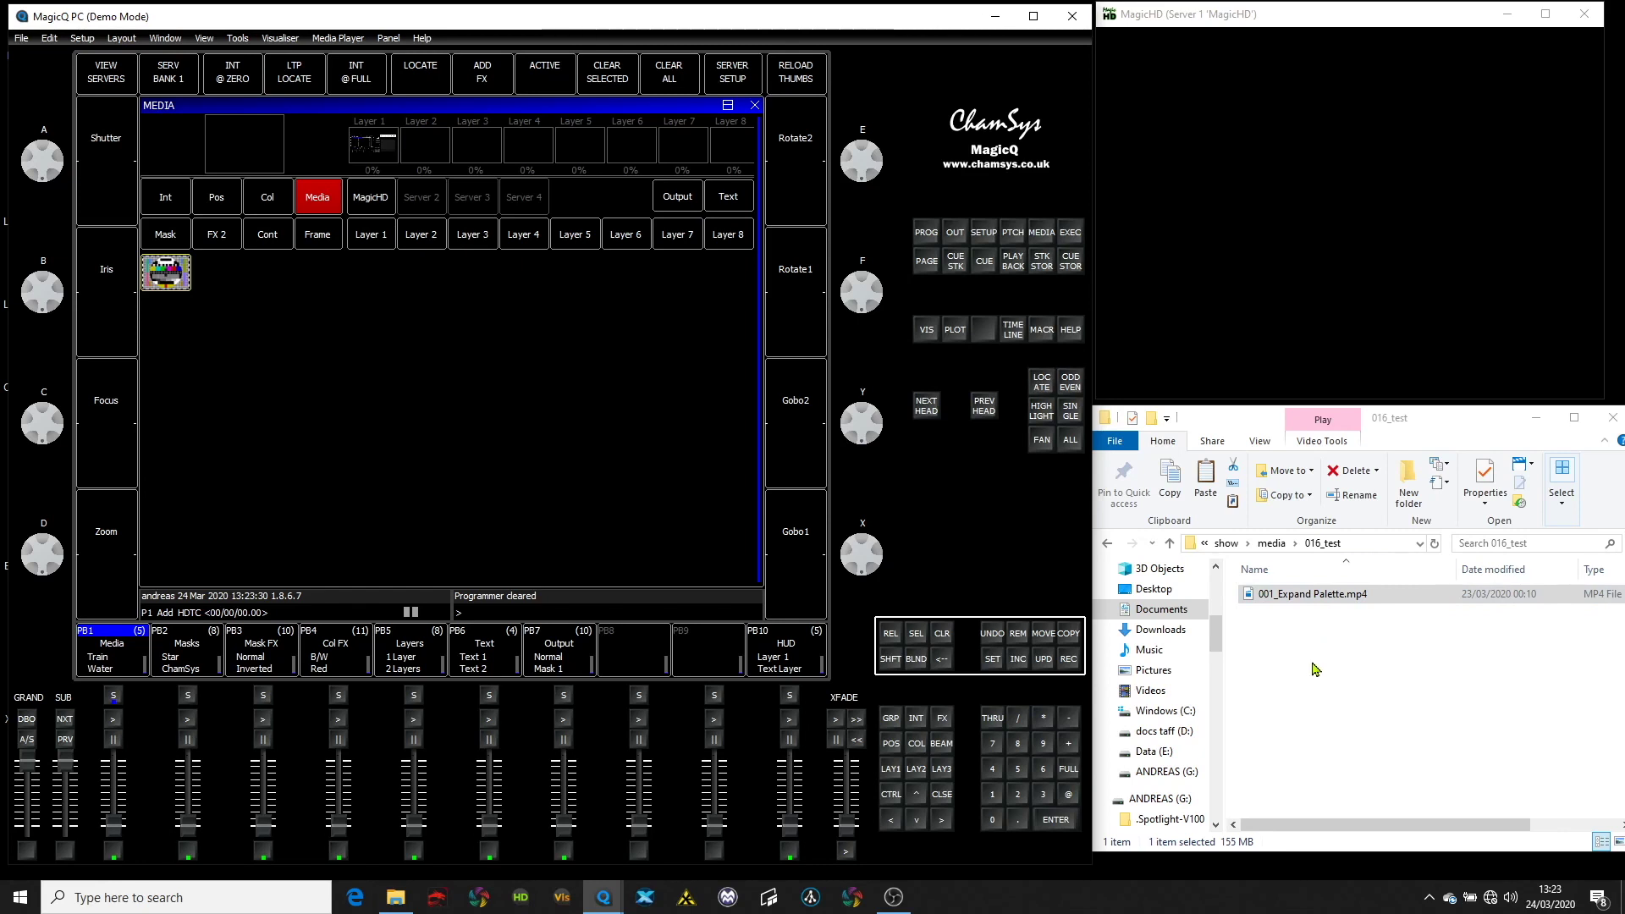
Browse to Documents > MagicQ > convert, then bring MagicQ PC back to front.
click(1181, 610)
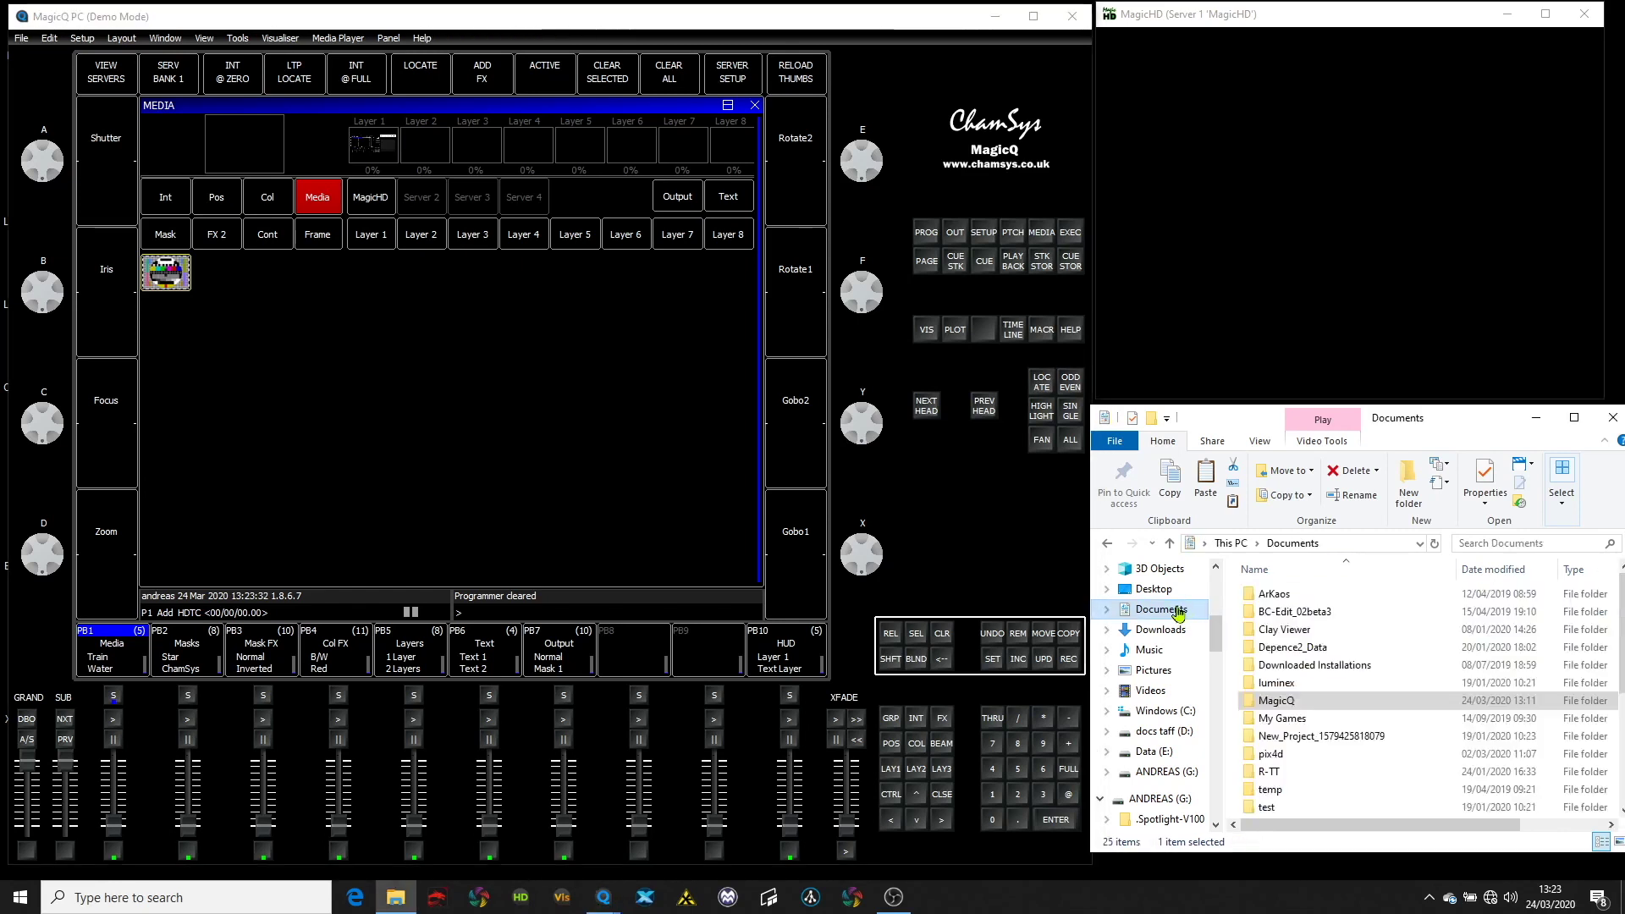
click(1280, 704)
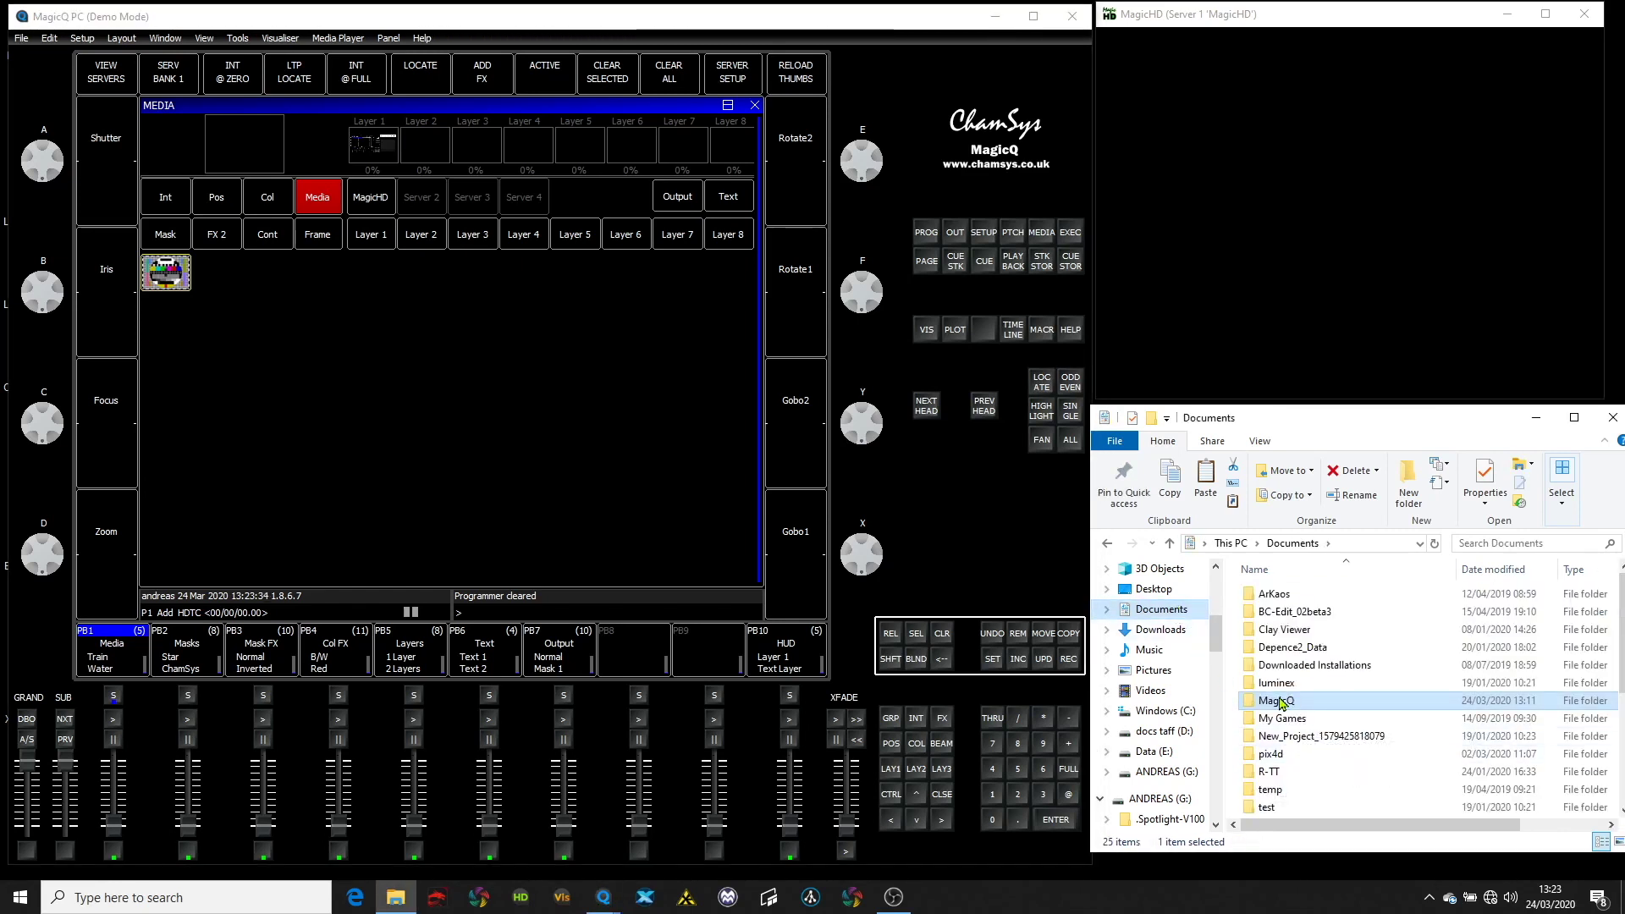
double_click(1281, 704)
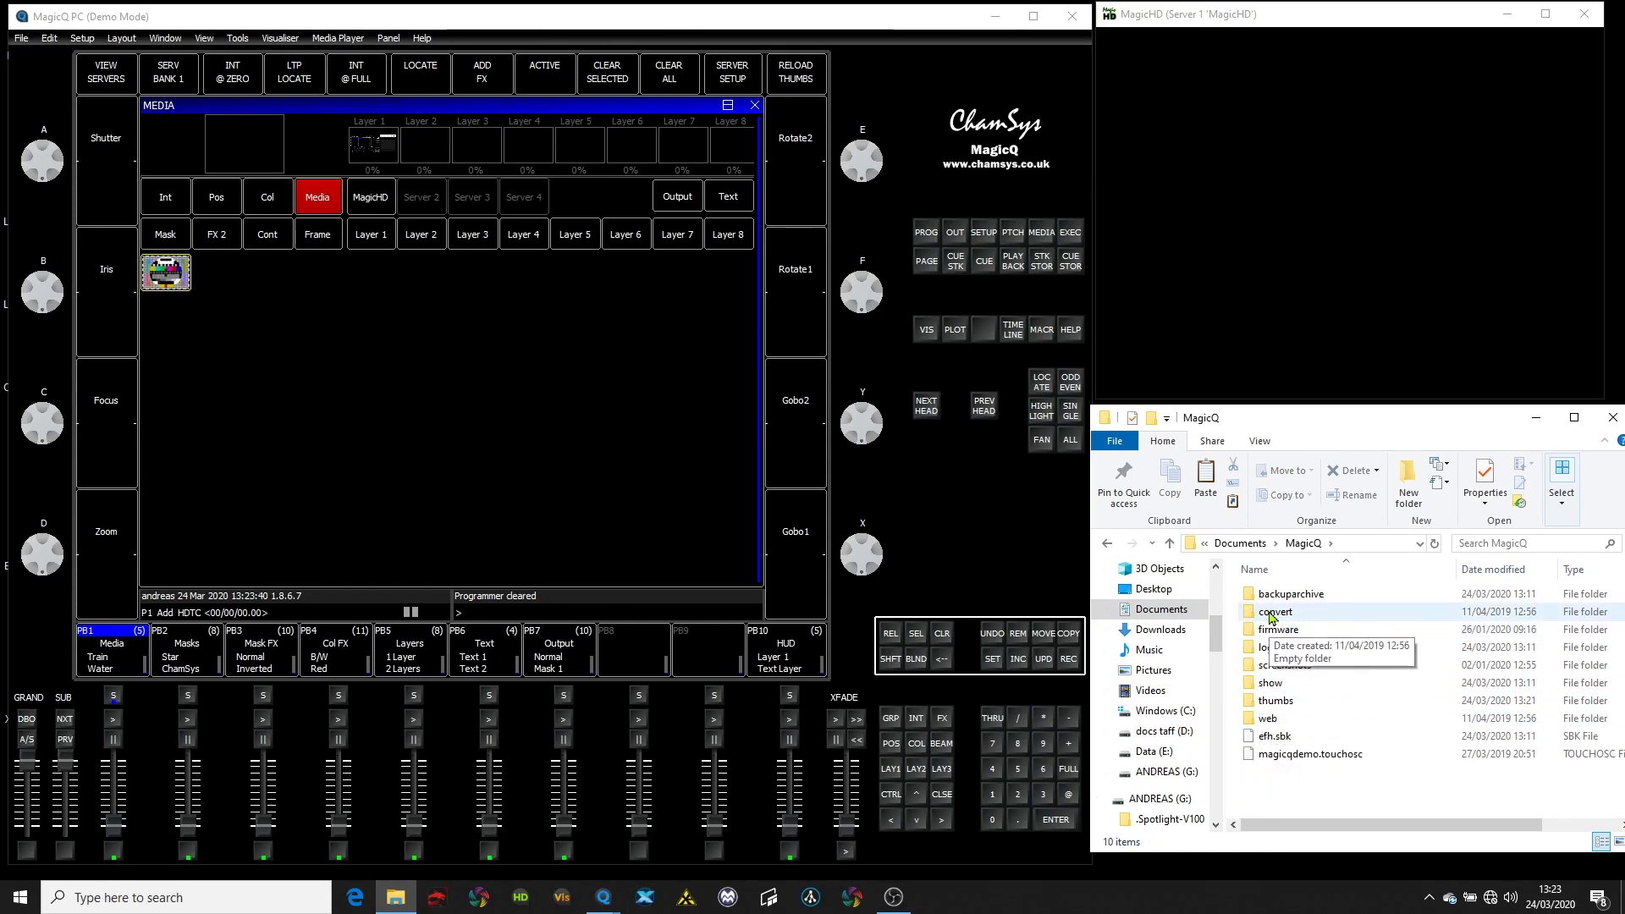
double_click(1270, 615)
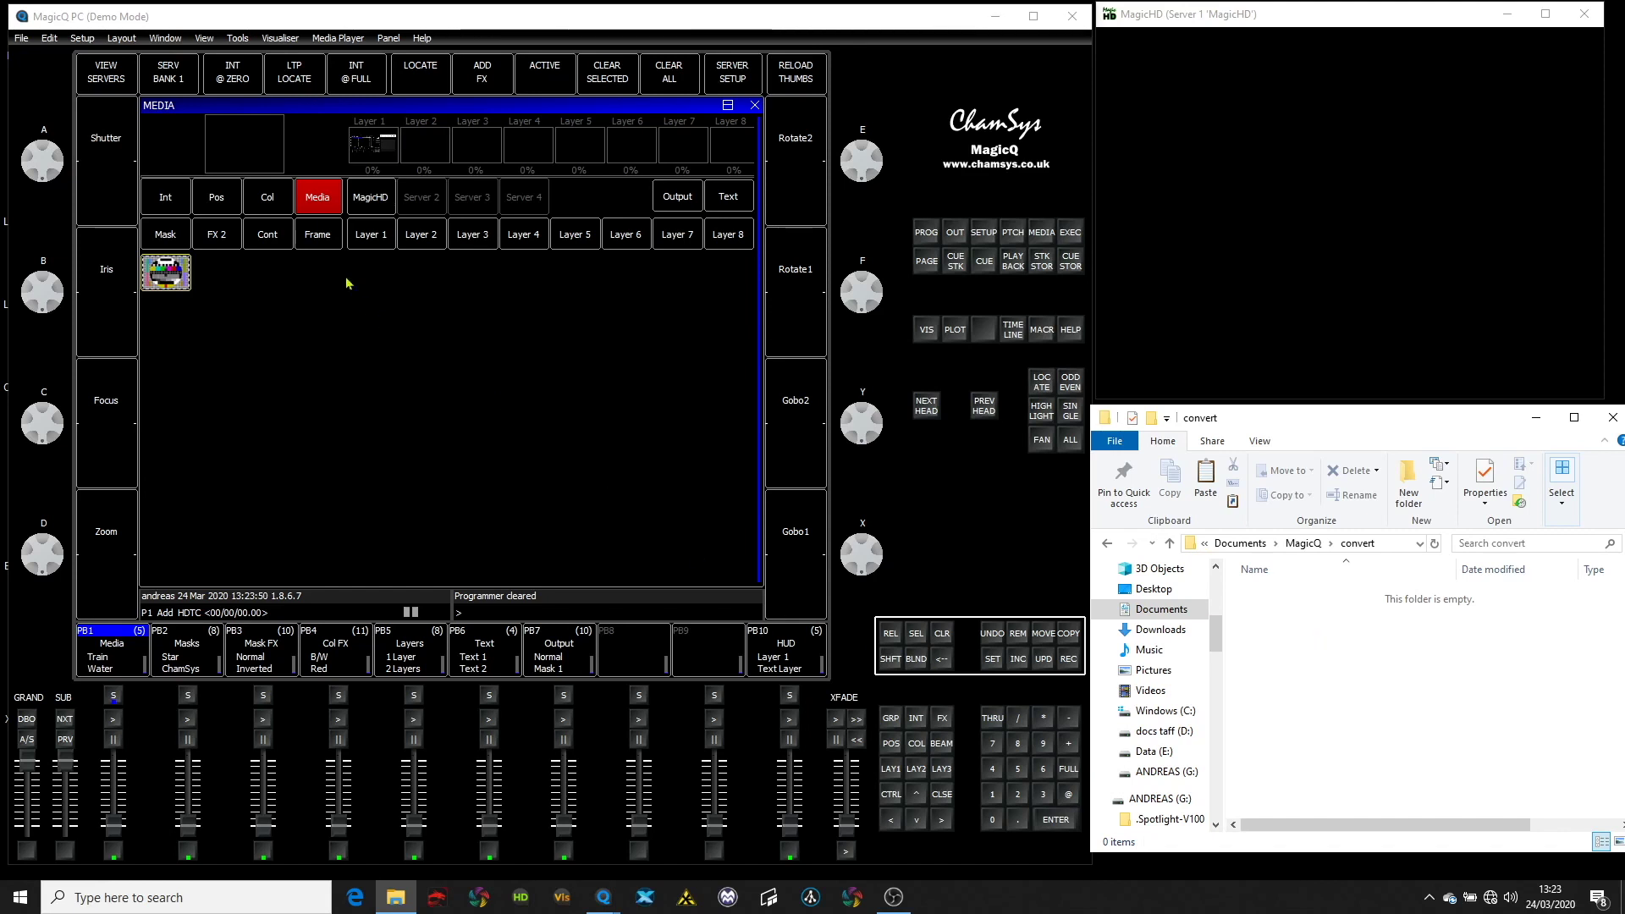
click(355, 31)
click(341, 38)
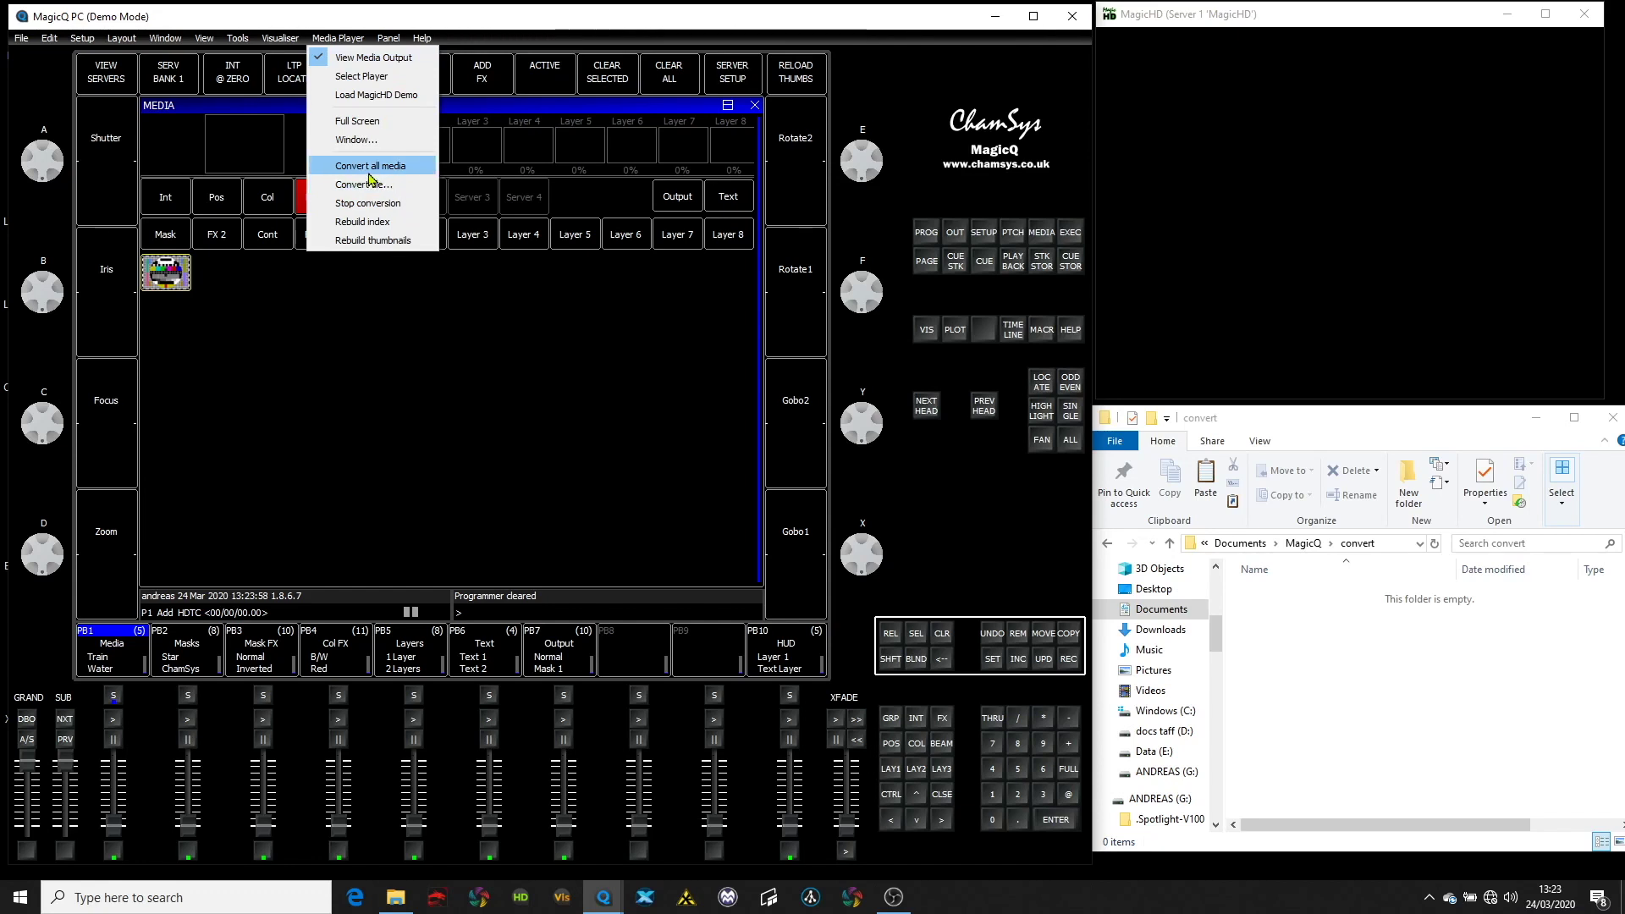
click(369, 169)
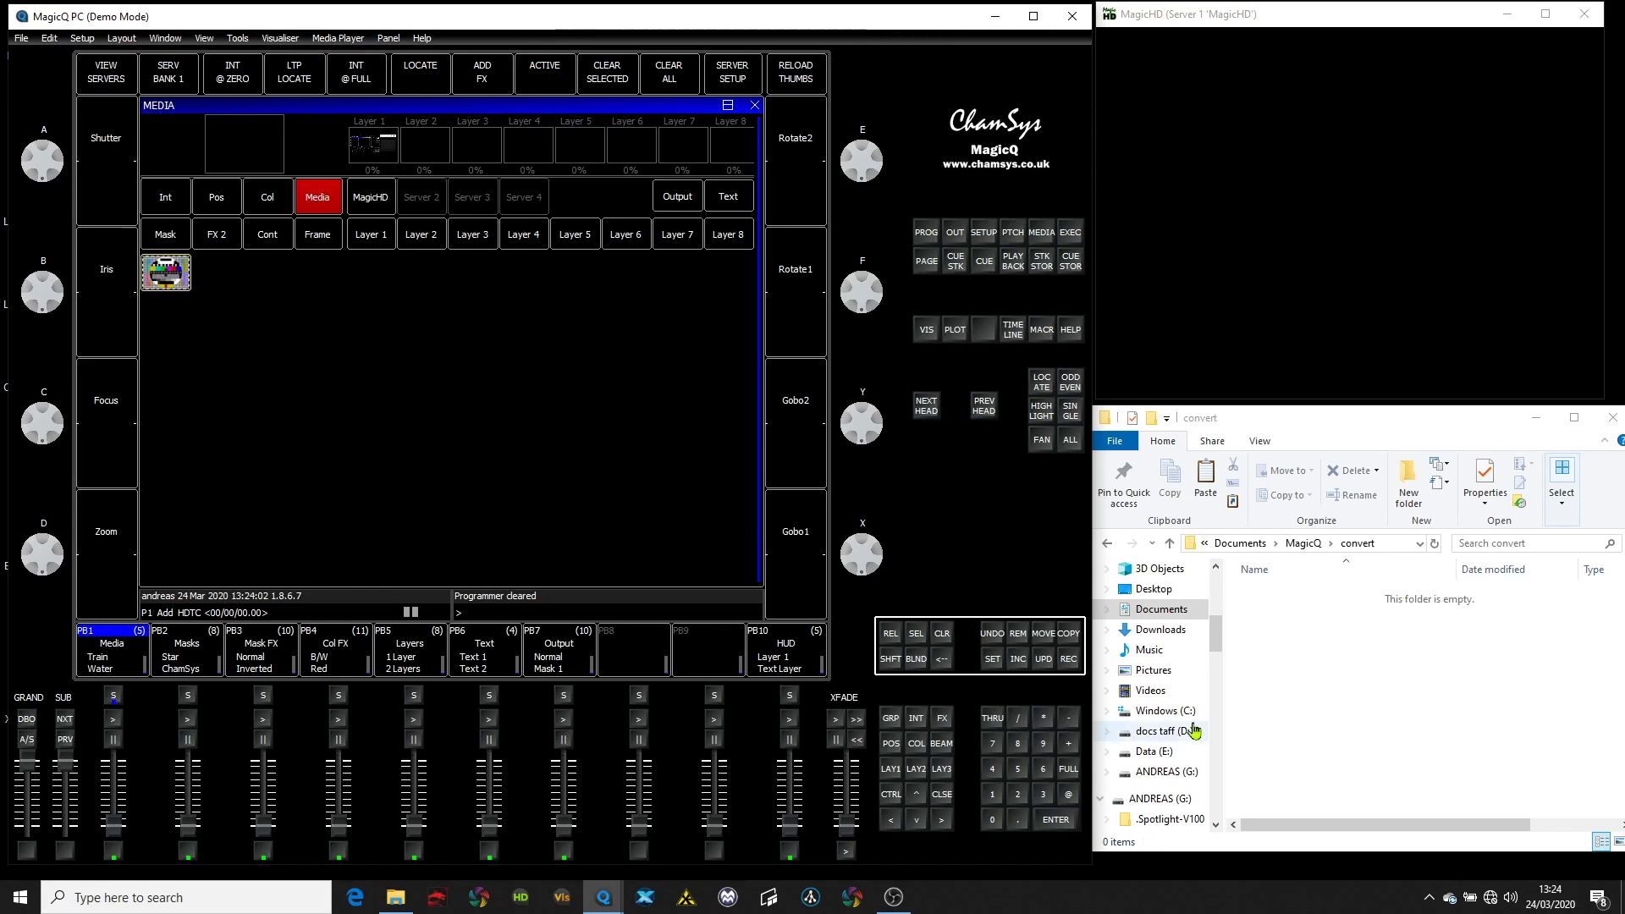
scroll(1155, 686, down, 2)
Browse C: > Program Files (x86) > ChamSys Ltd > MagicQ PC and open magichd.pdf.
key(alt+Left)
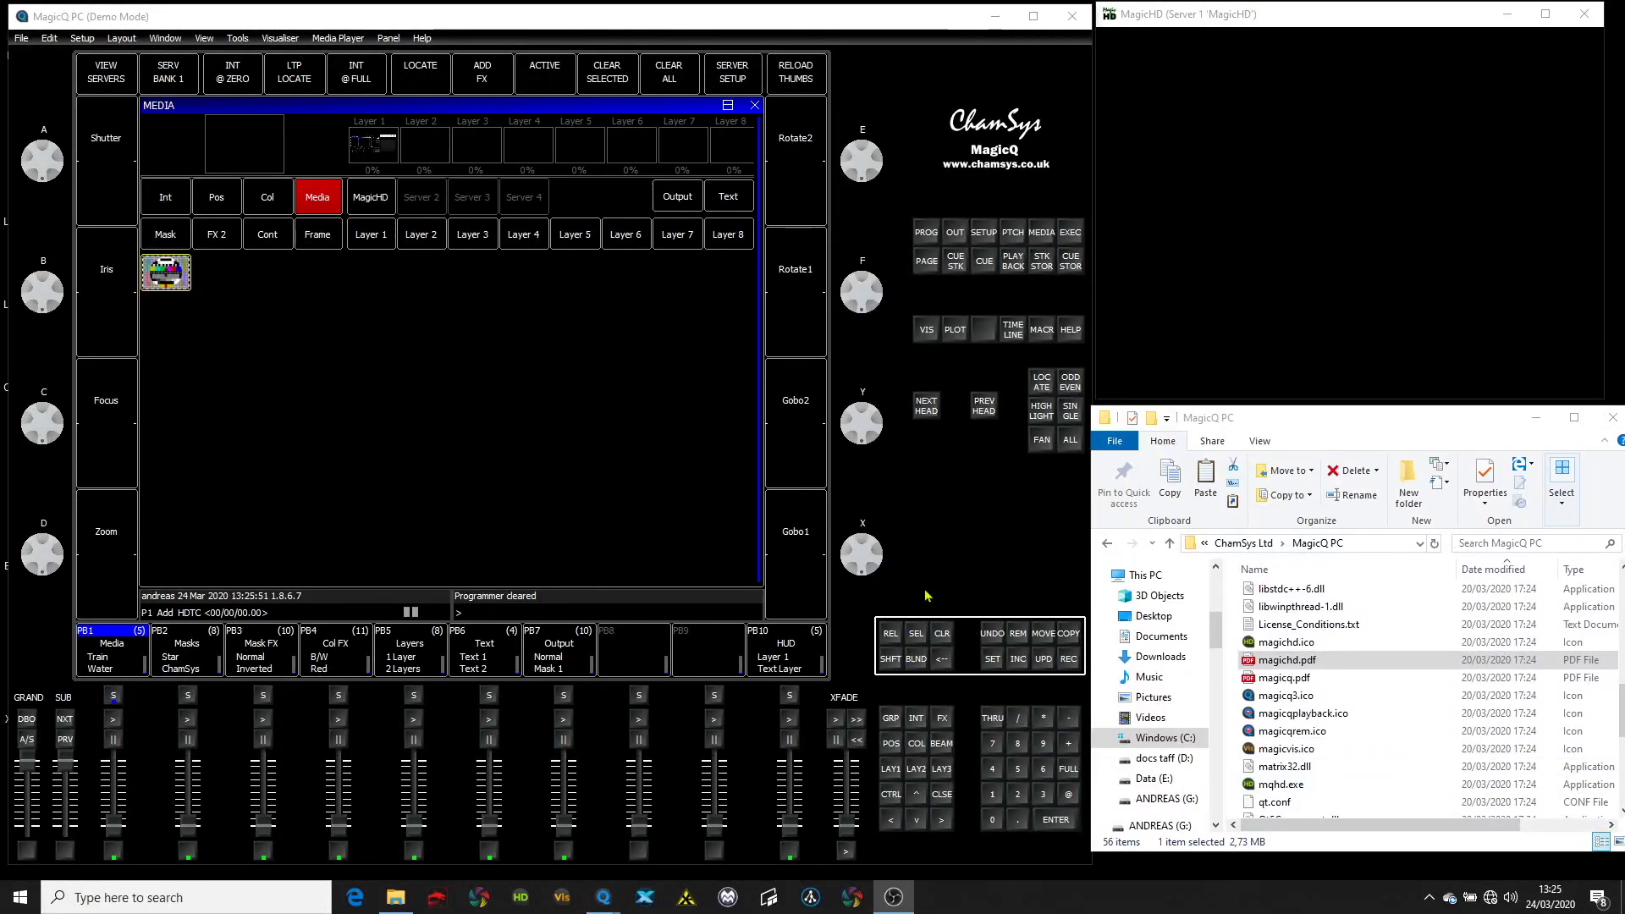
click(1124, 742)
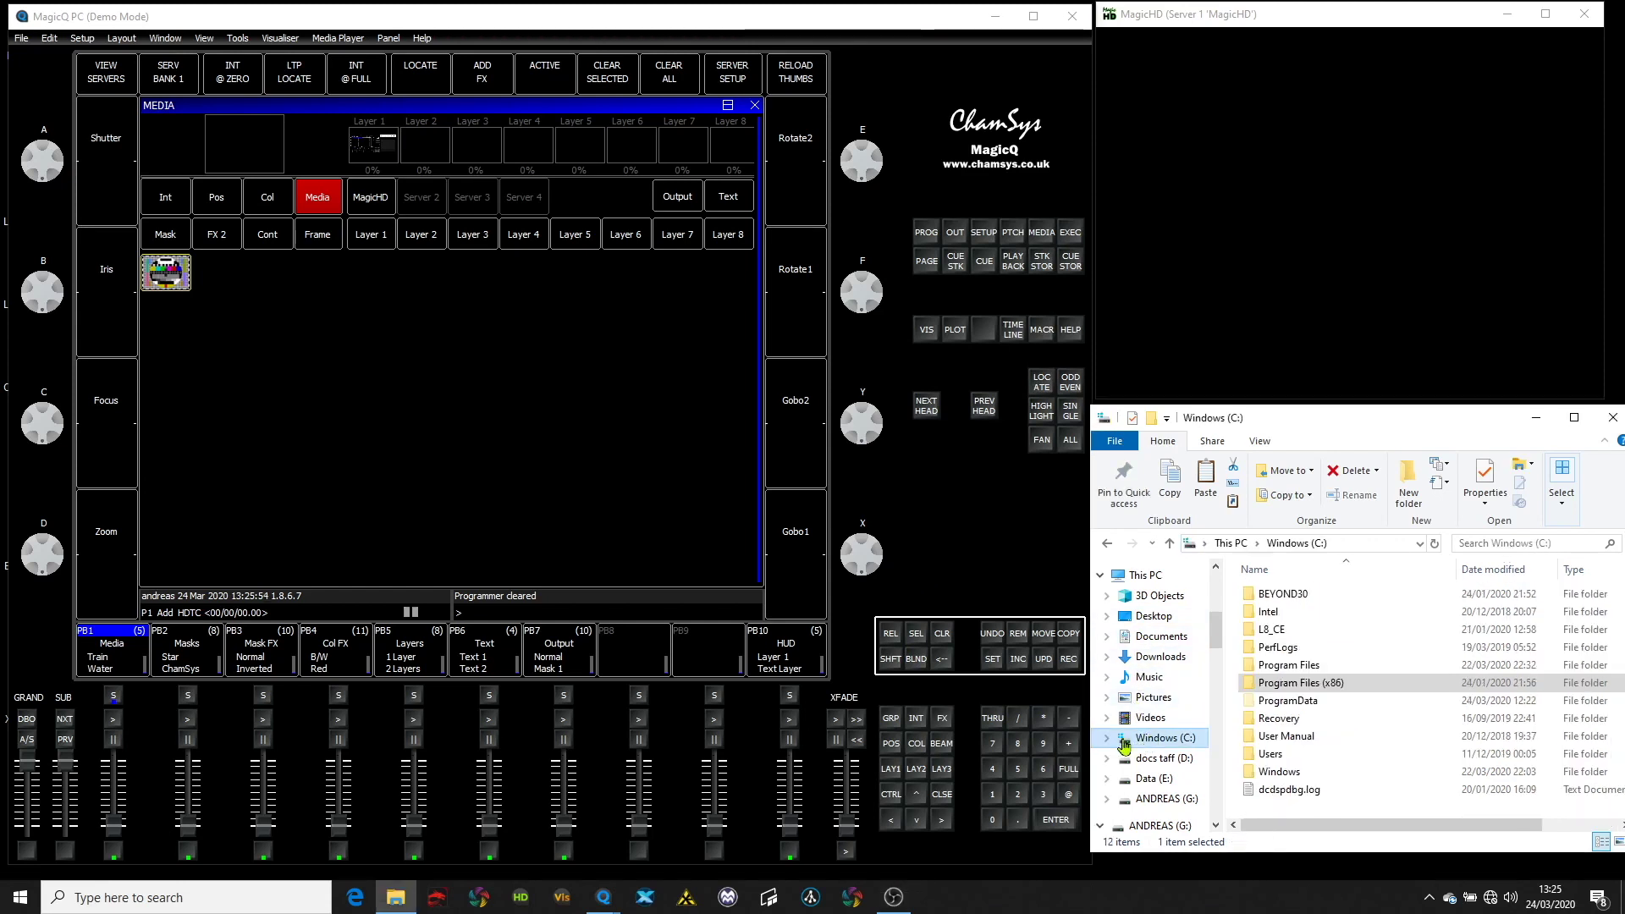
double_click(1308, 685)
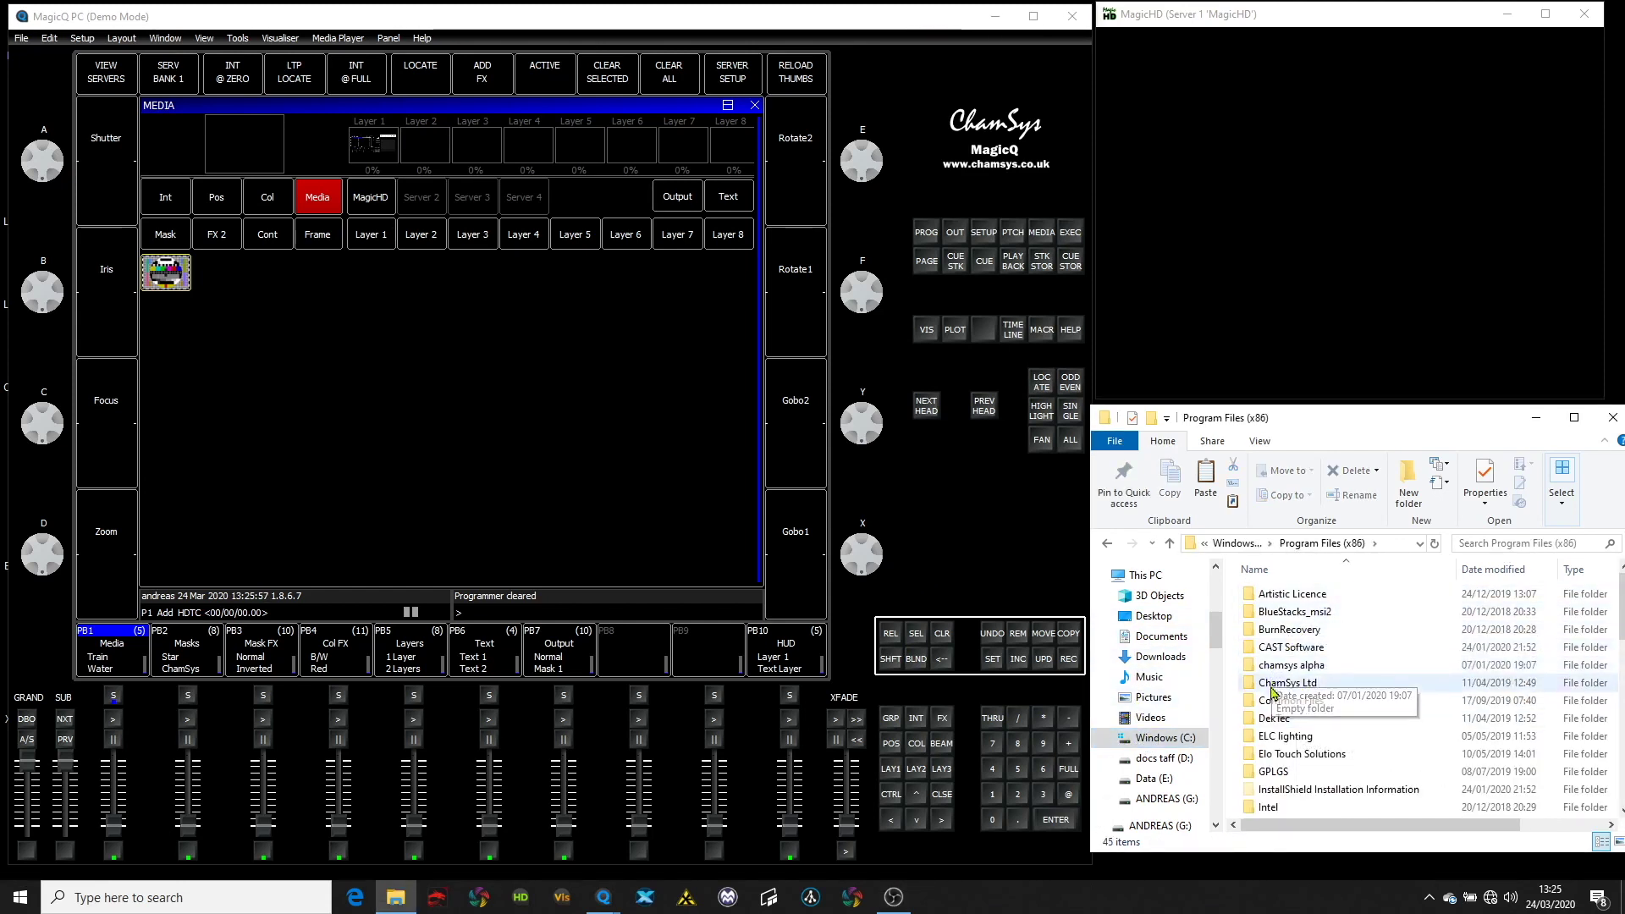
double_click(1285, 683)
double_click(1292, 593)
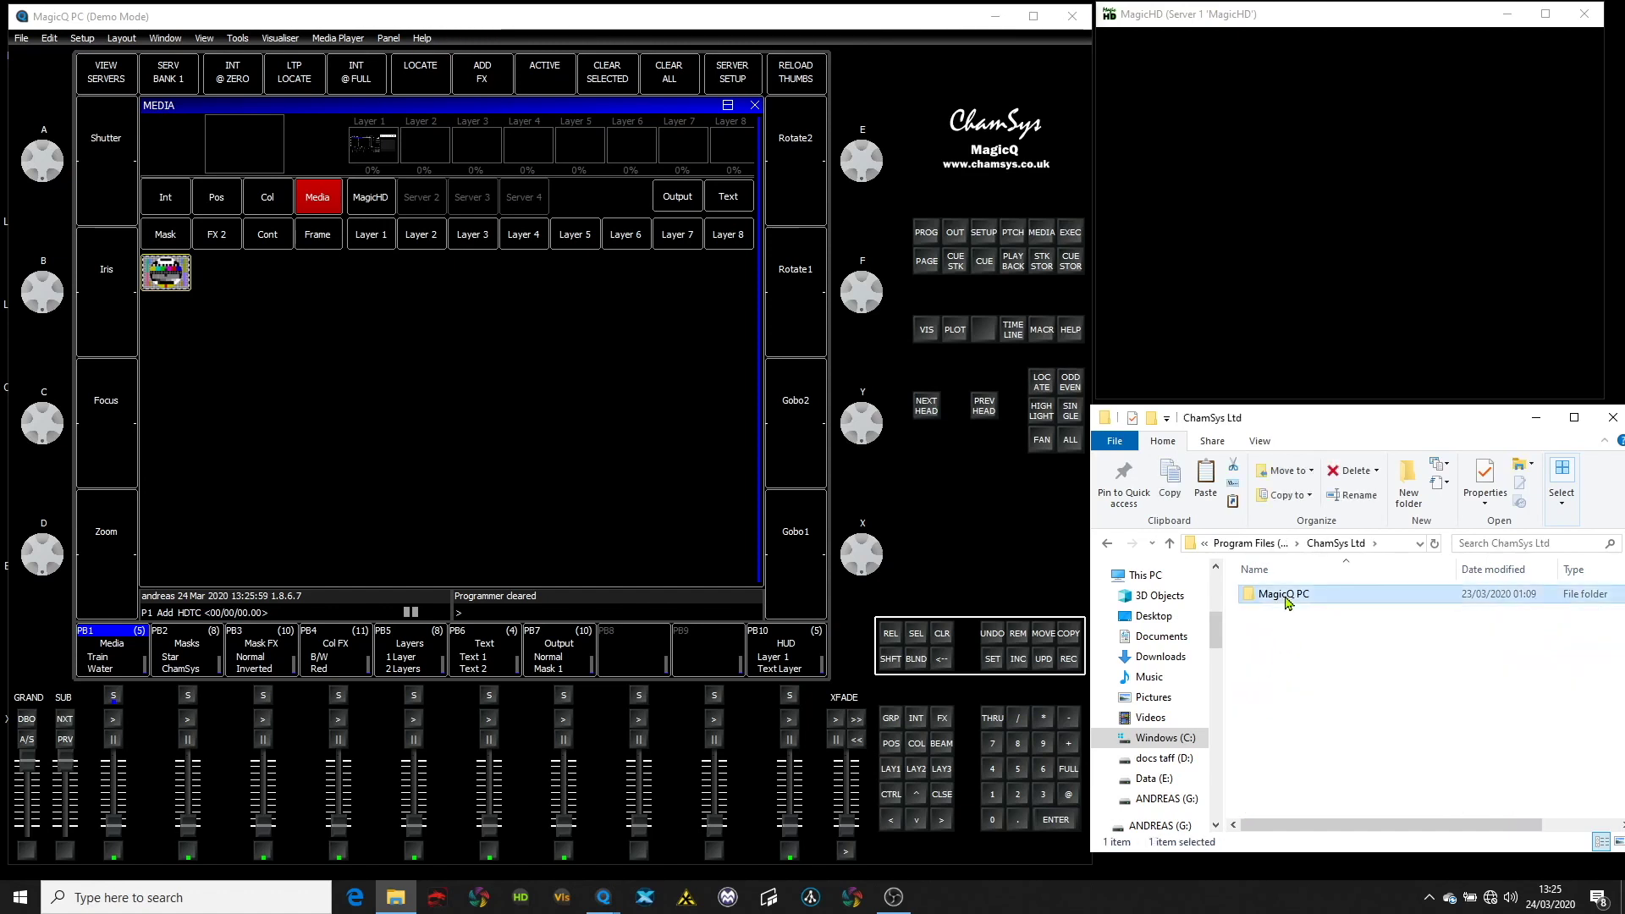
scroll(1312, 757, down, 5)
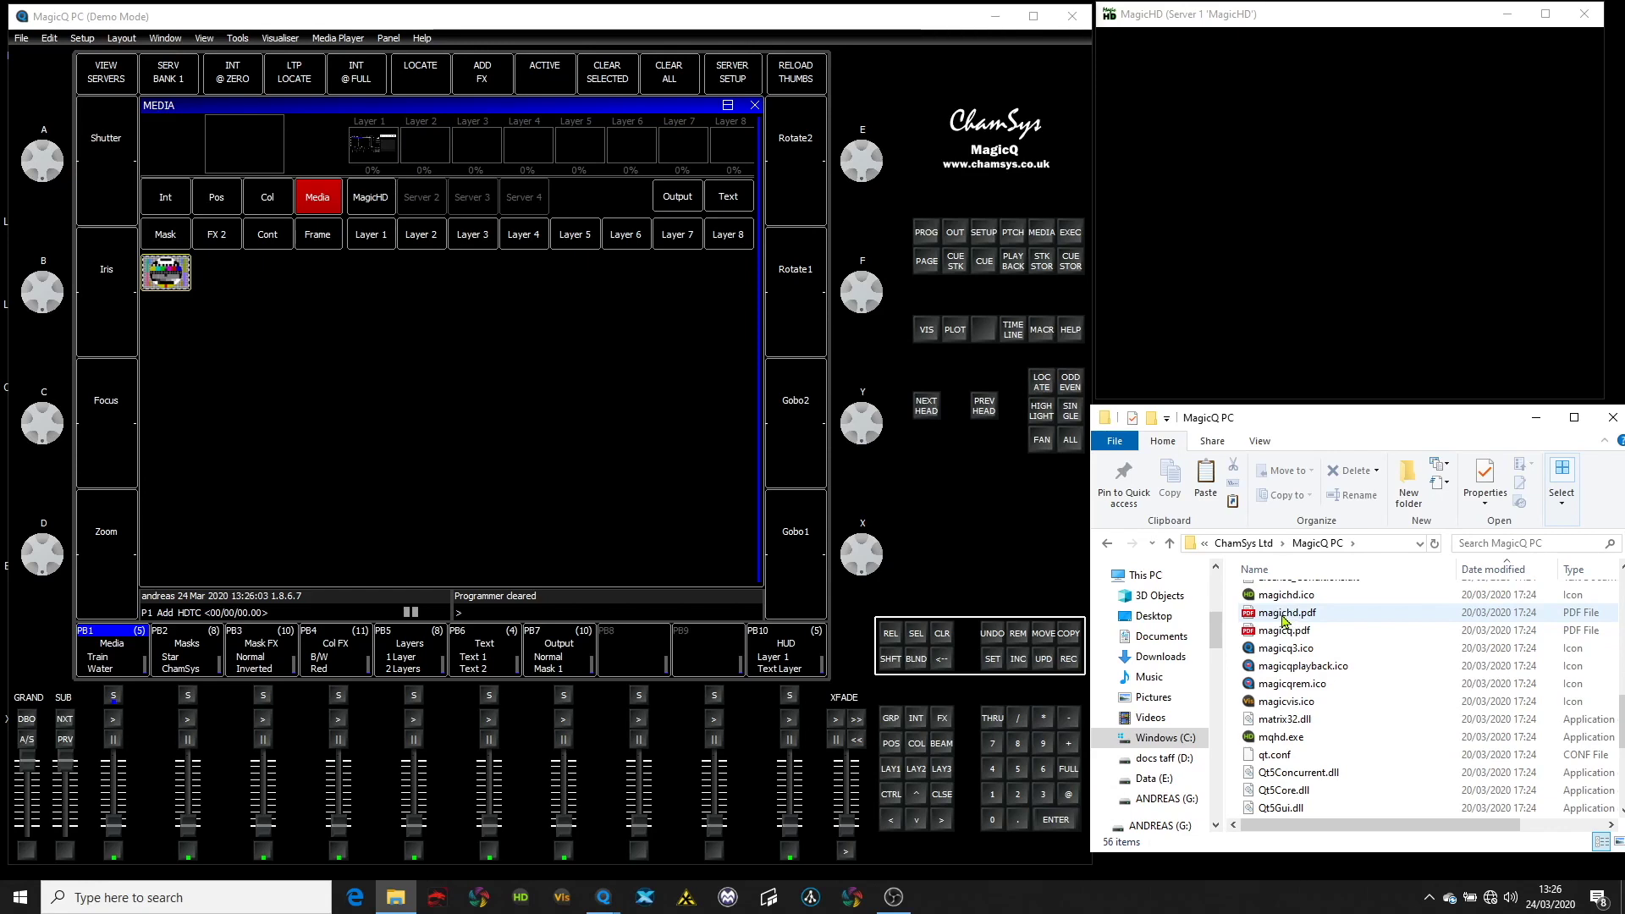
double_click(1285, 615)
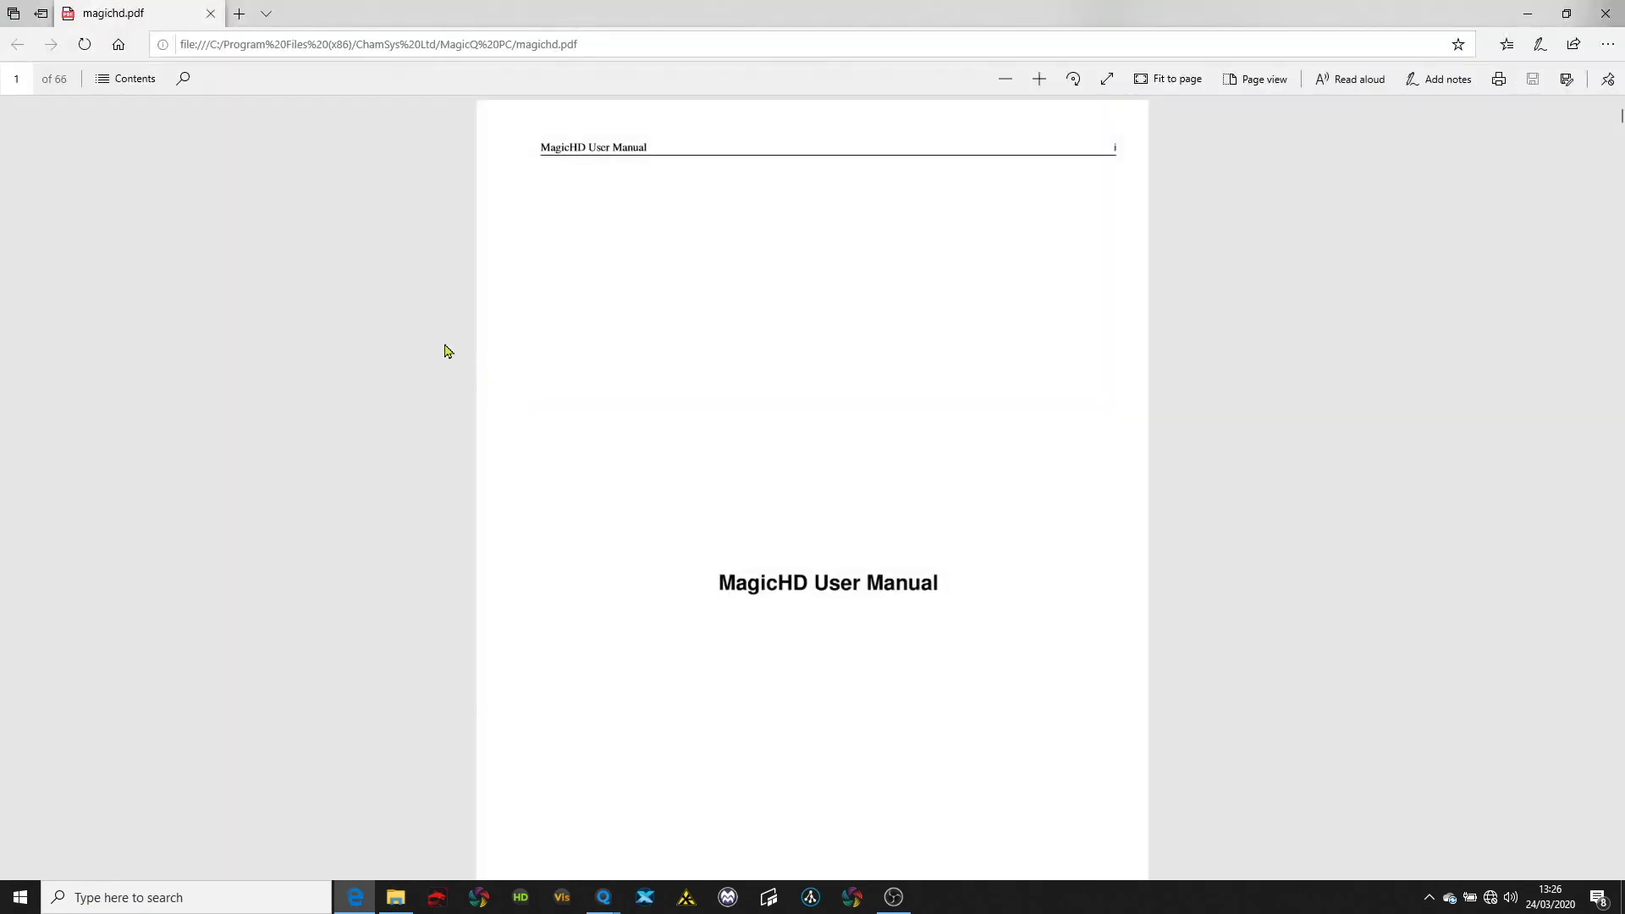
scroll(448, 352, down, 3)
scroll(461, 392, down, 5)
scroll(468, 405, down, 5)
scroll(475, 410, down, 3)
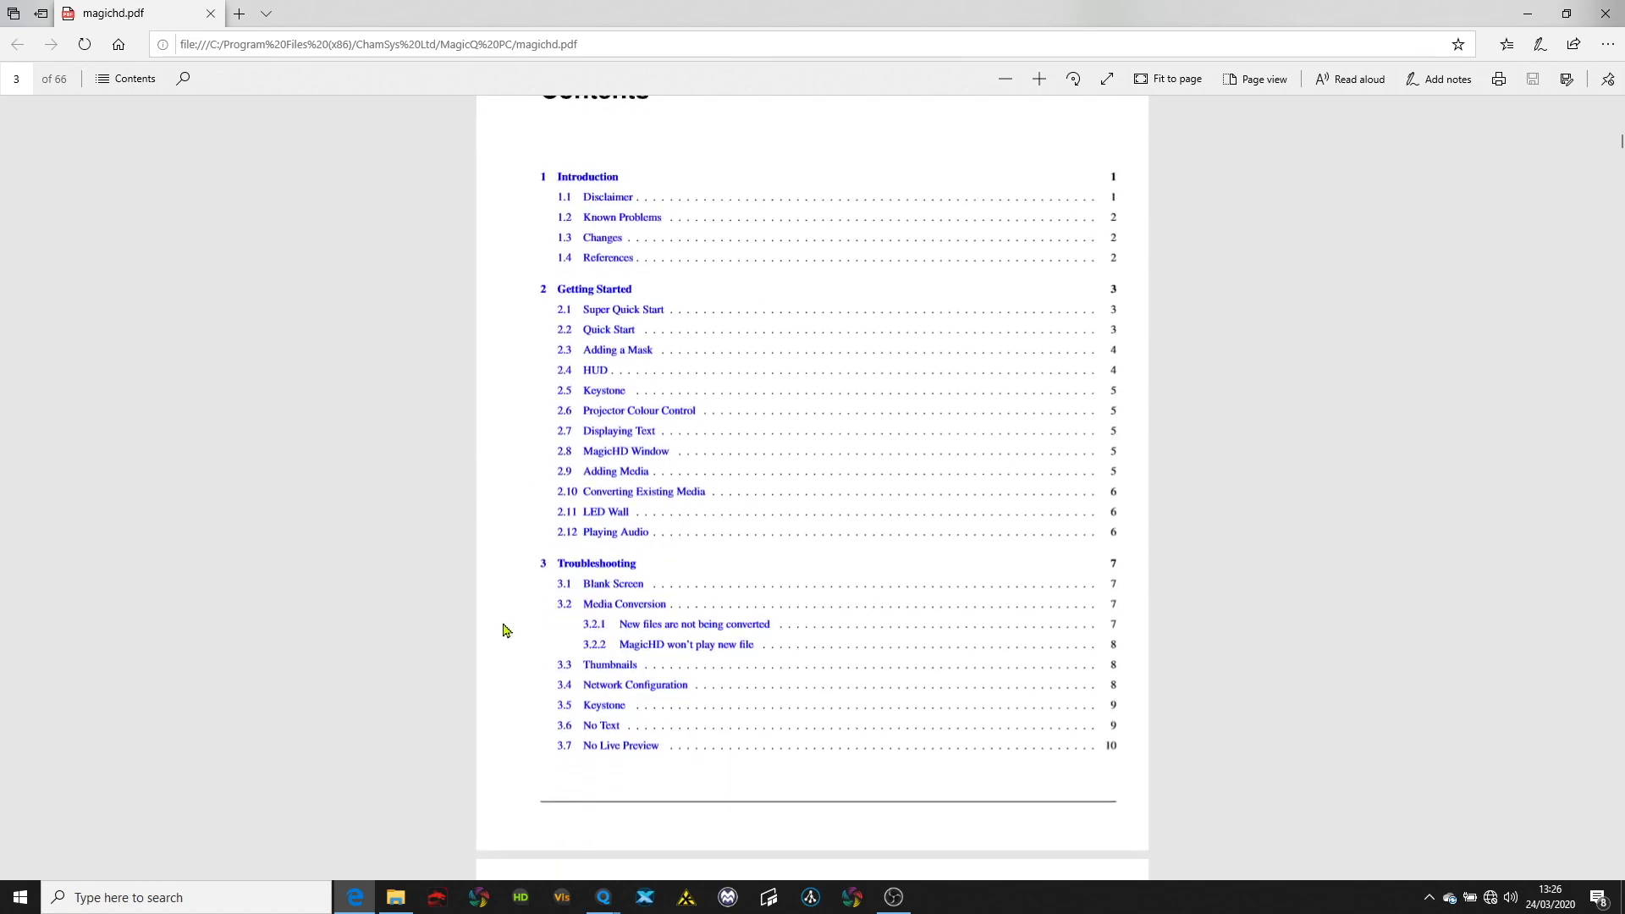
scroll(503, 630, down, 3)
scroll(503, 632, down, 3)
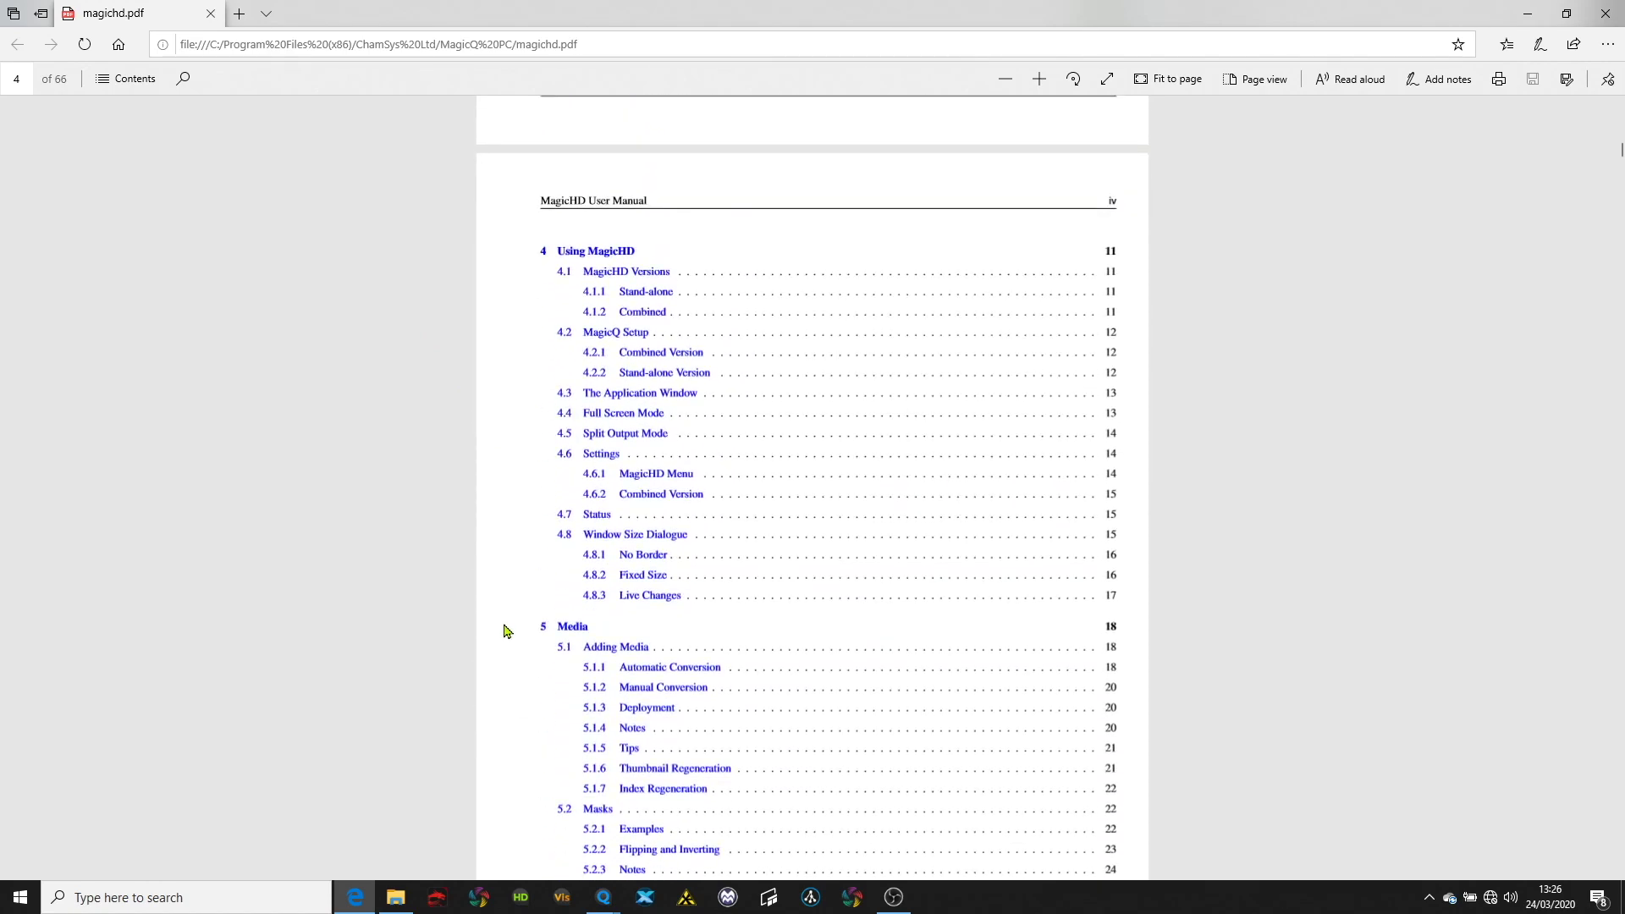
Jump to the manual's Adding Media section in Chapter 5, Media, via the contents link.
click(611, 650)
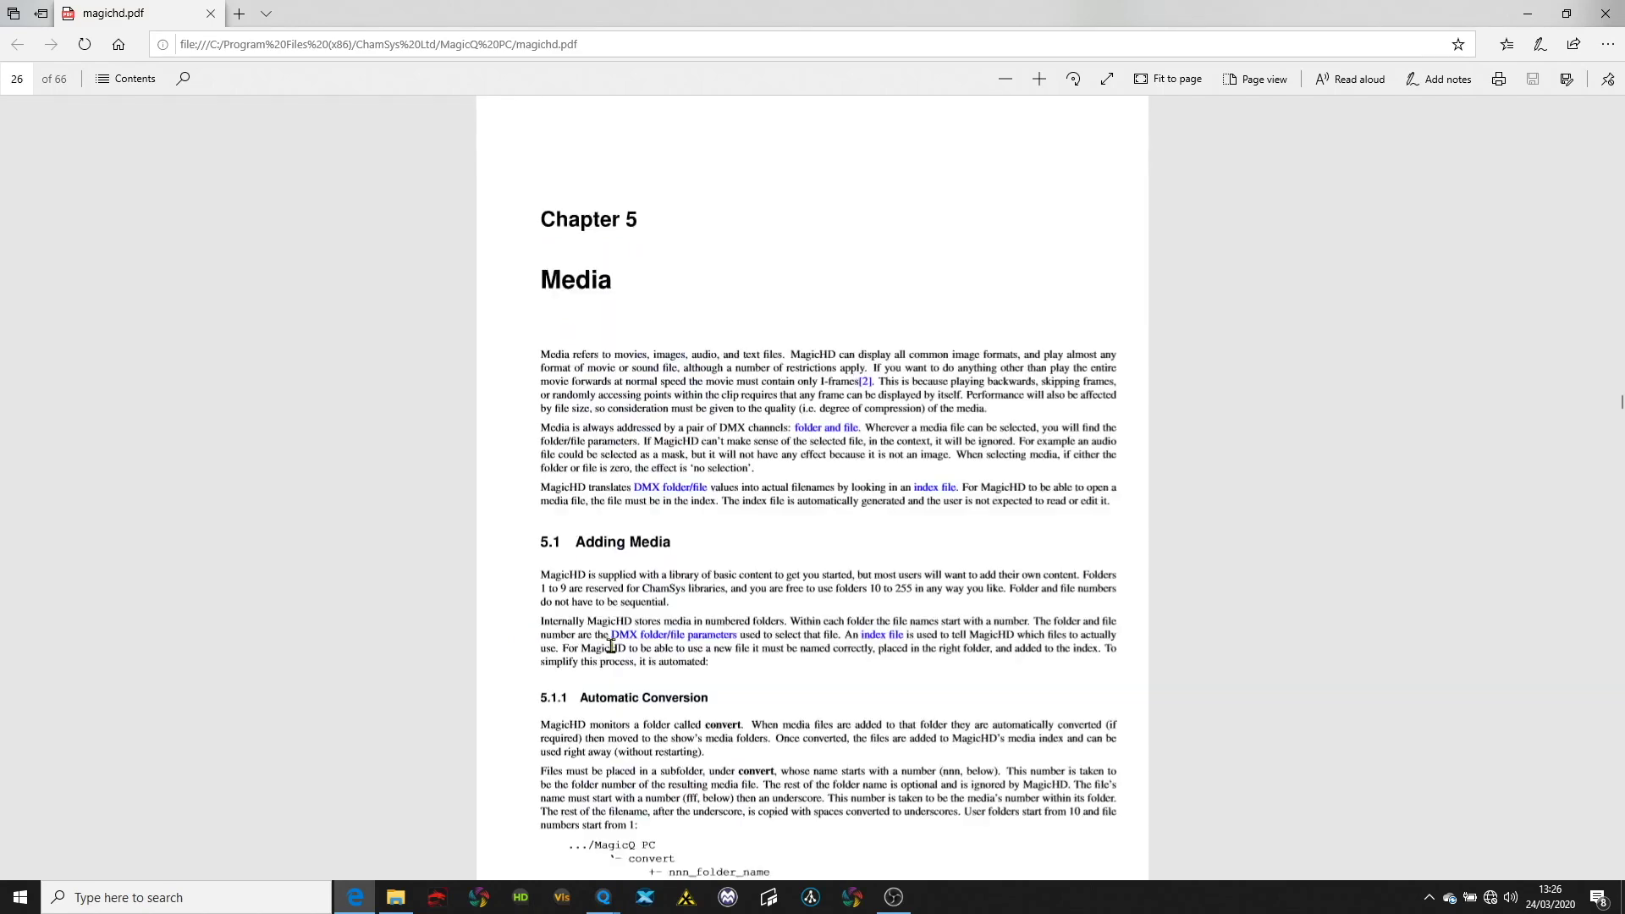
scroll(799, 635, down, 2)
scroll(798, 646, down, 2)
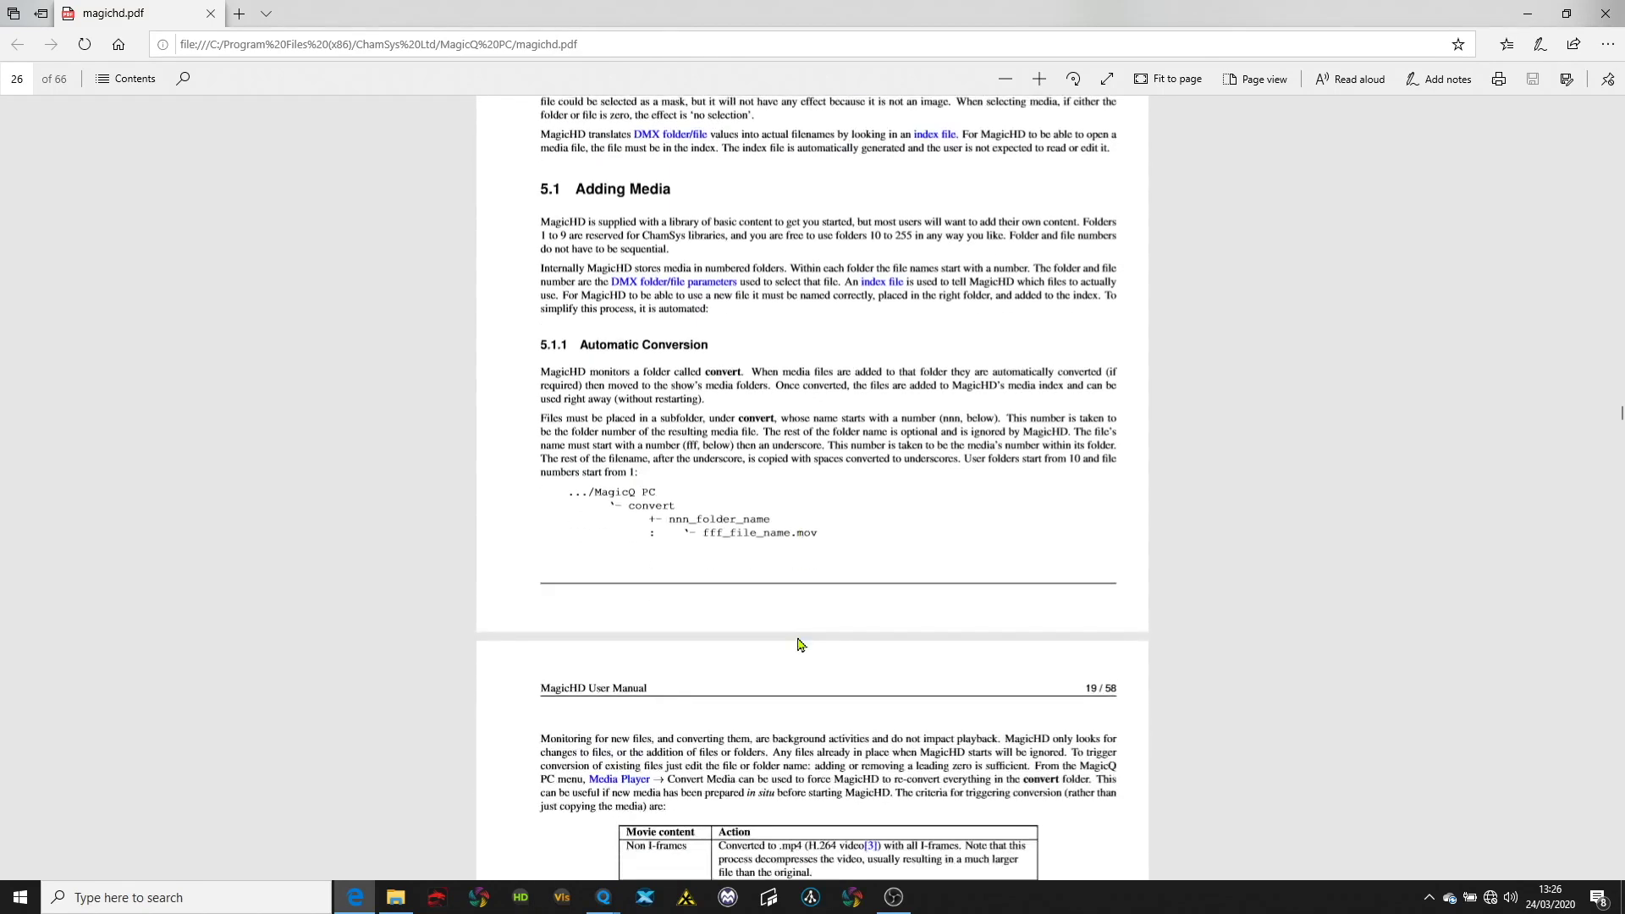
scroll(799, 646, up, 3)
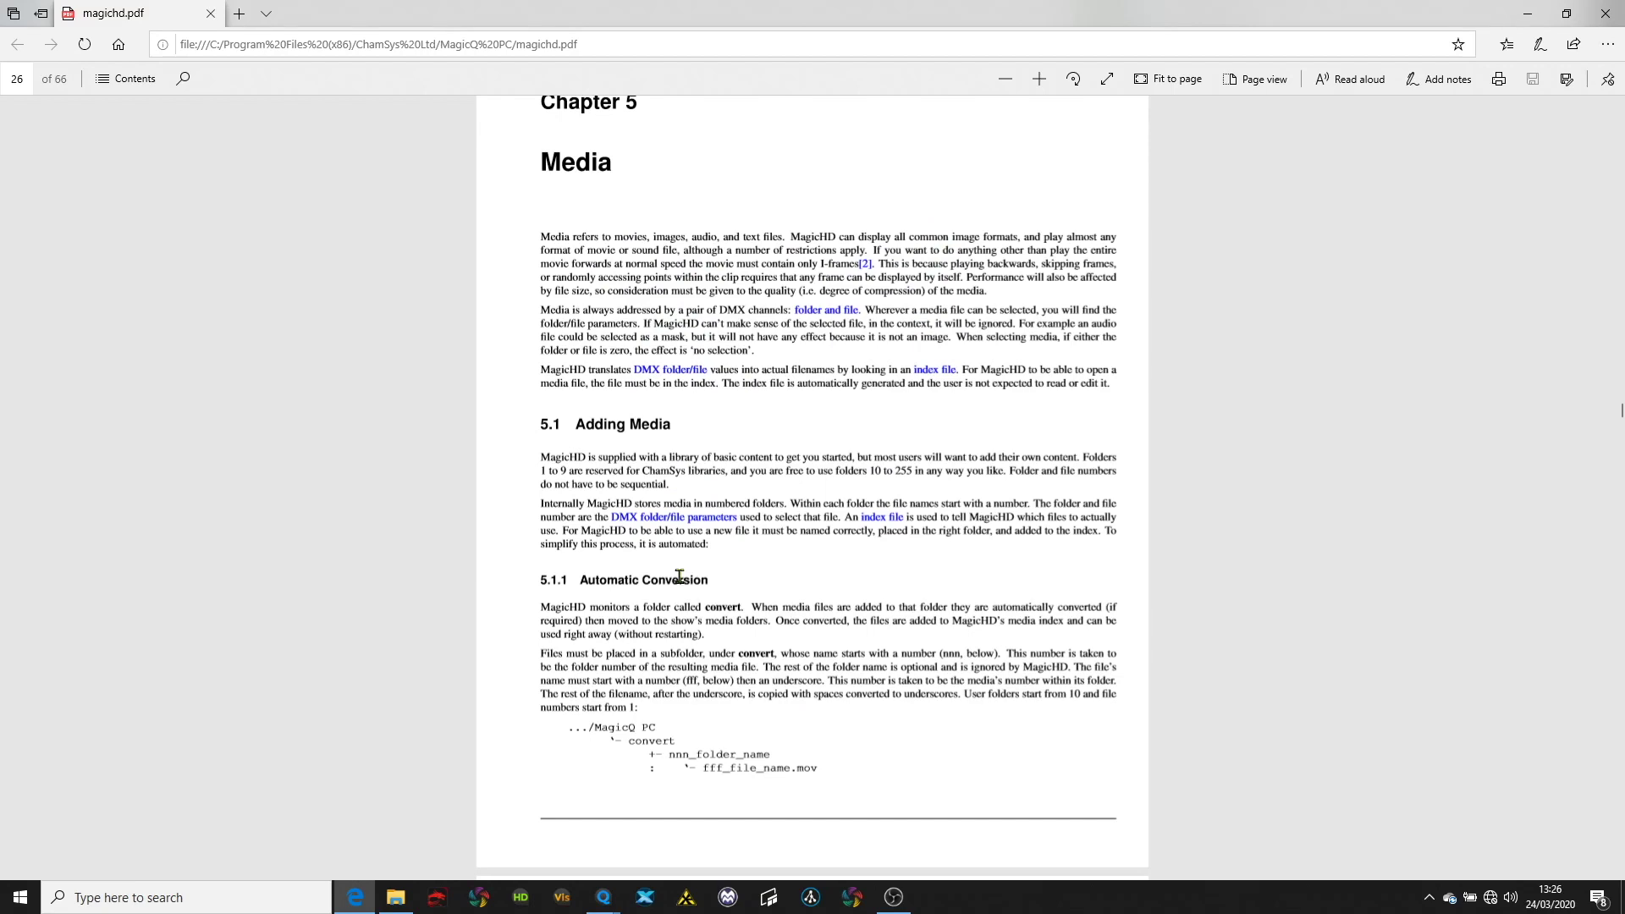
scroll(529, 627, down, 3)
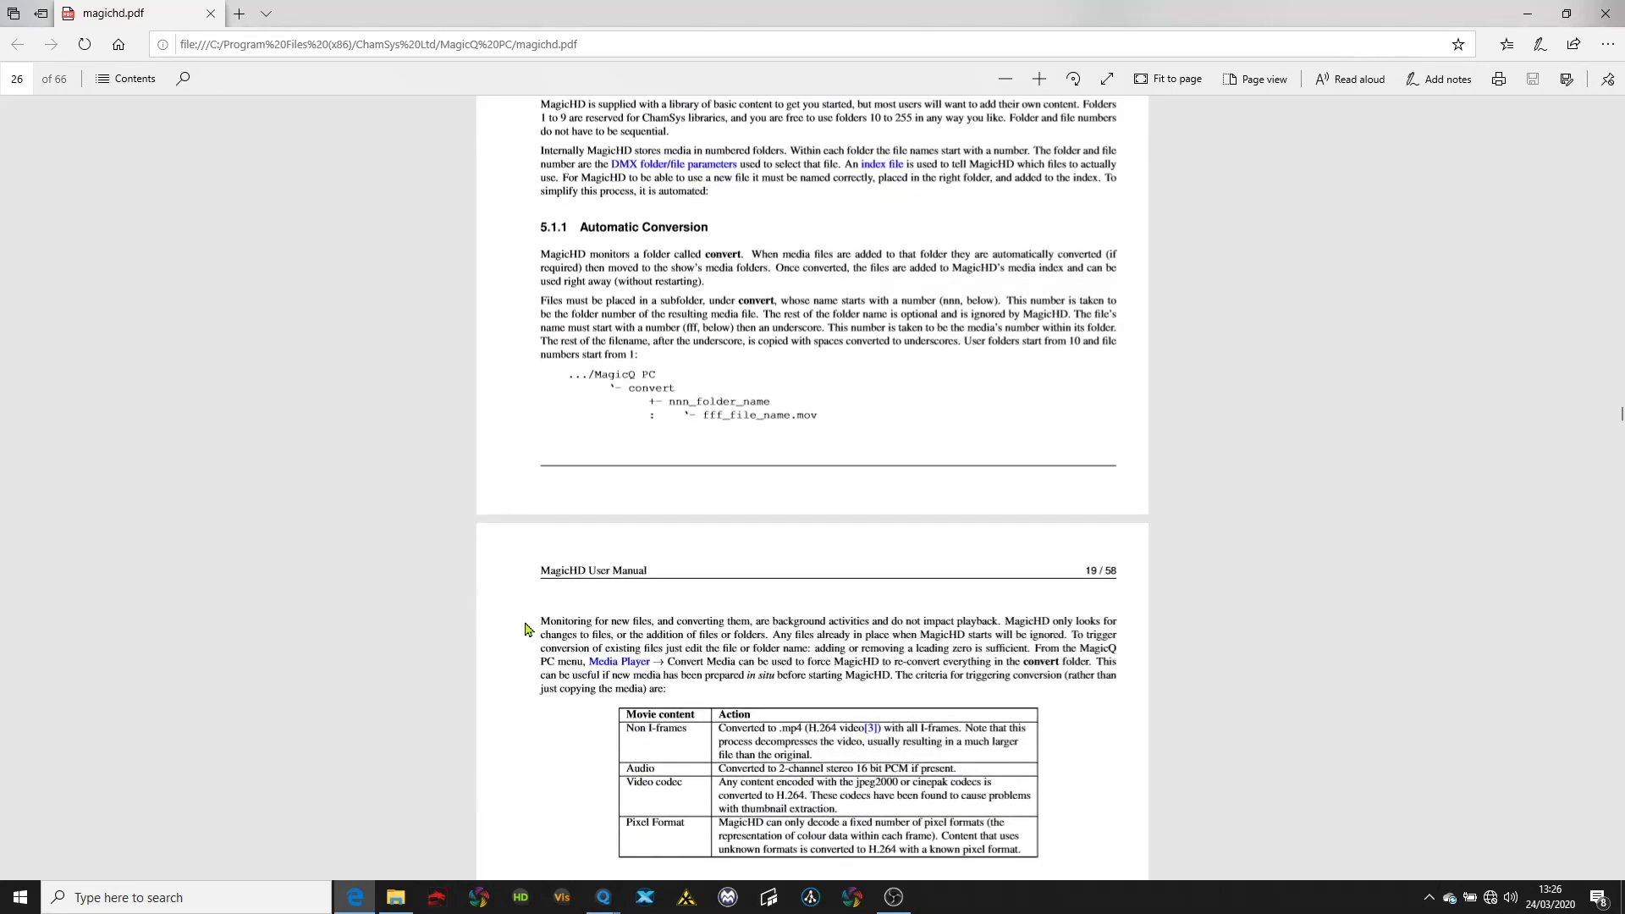